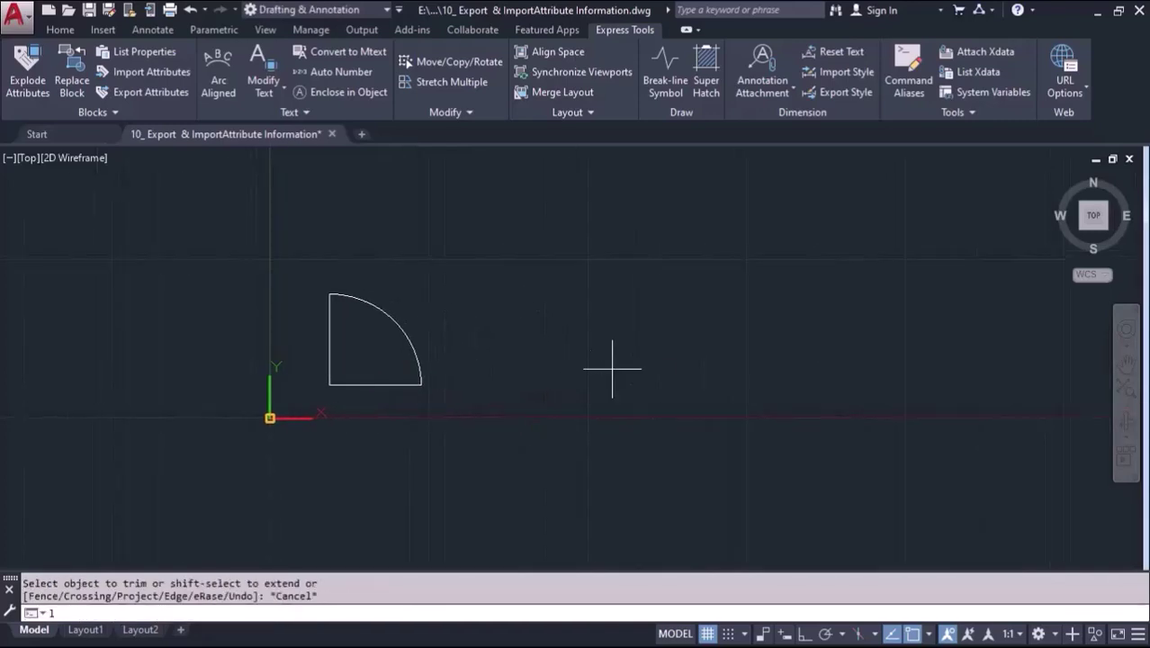
Step: With ortho mode on, draw a 9" vertical line in the empty area beside the quarter-circle door symbol
click(566, 314)
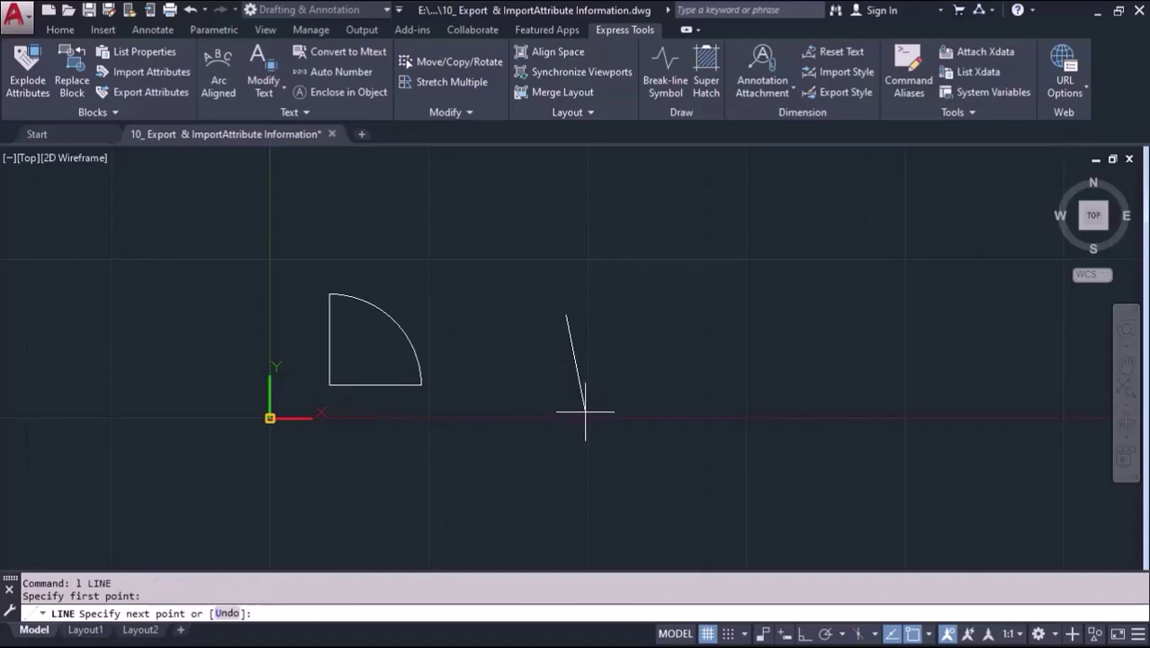
key(F8)
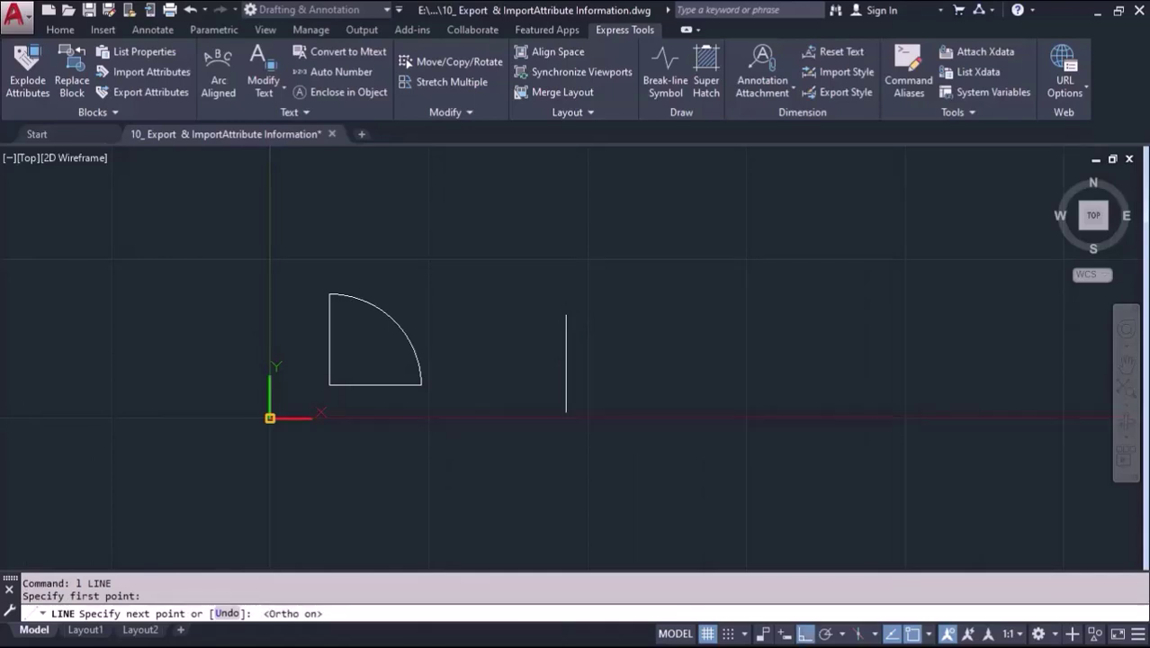
text(9)
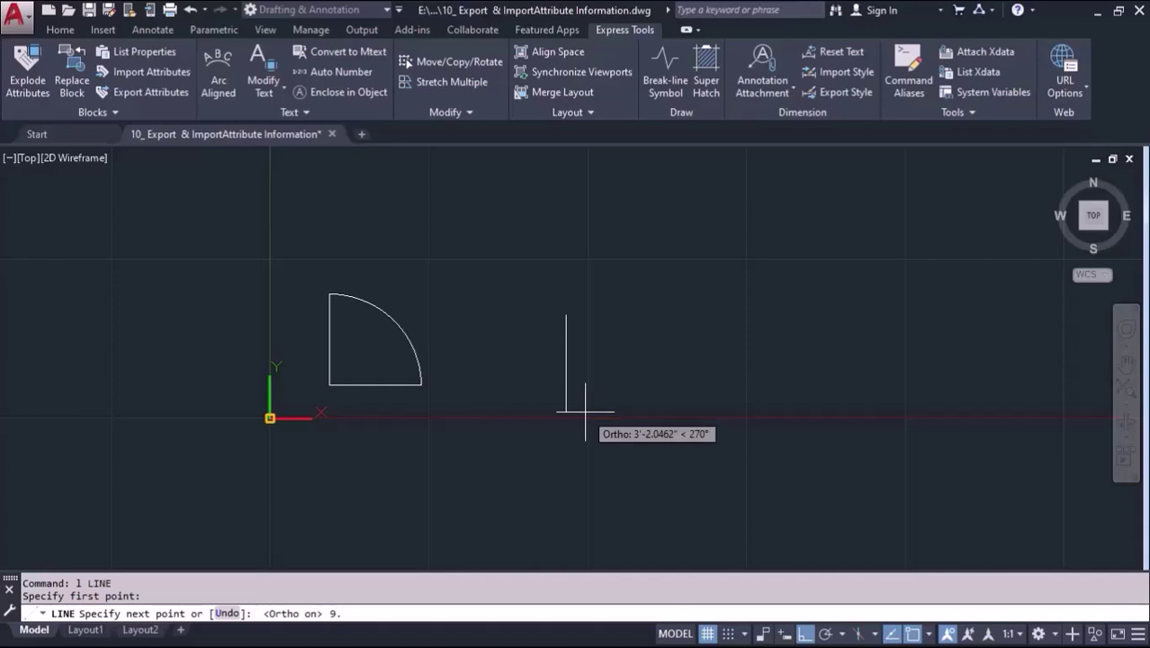
key(Return)
key(Return)
Step: Draw a horizontal line extending right from the midpoint of the short vertical line
key(Return)
scroll(606, 341, up, 2)
click(546, 316)
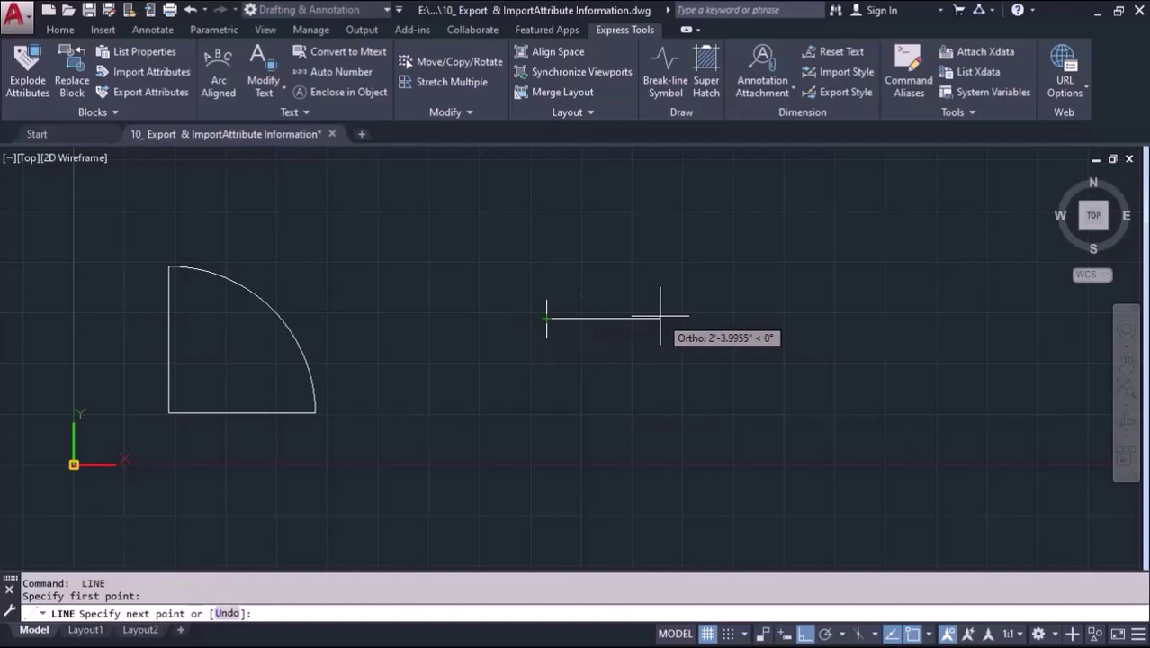
key(Return)
key(Return)
Step: Copy the short vertical line from its midpoint to the far end of the horizontal line
click(498, 285)
click(563, 350)
text(co)
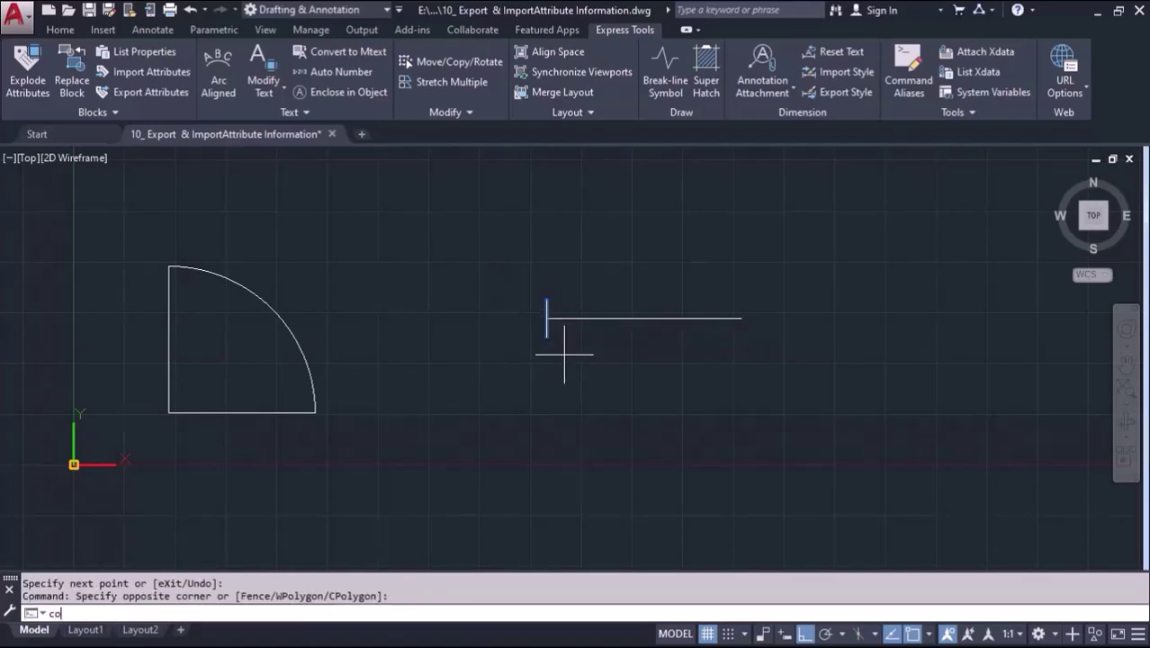
key(Return)
click(546, 317)
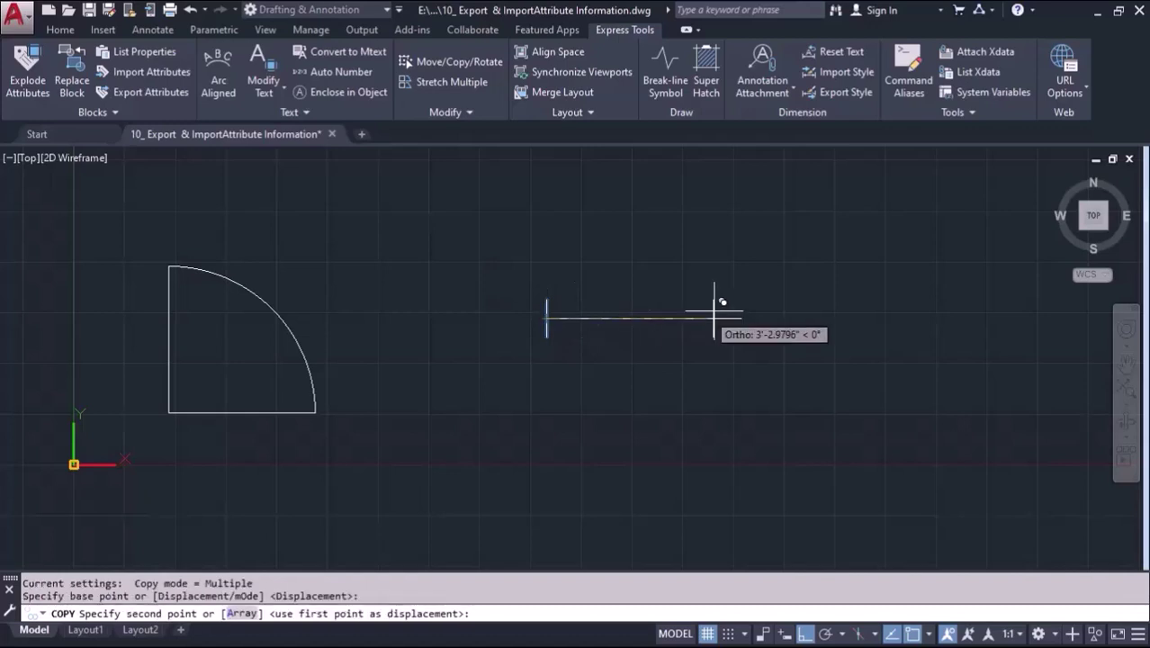
click(740, 317)
key(Escape)
Step: Copy the complete symbol of one horizontal line and two end ticks horizontally to its right
click(757, 269)
click(521, 383)
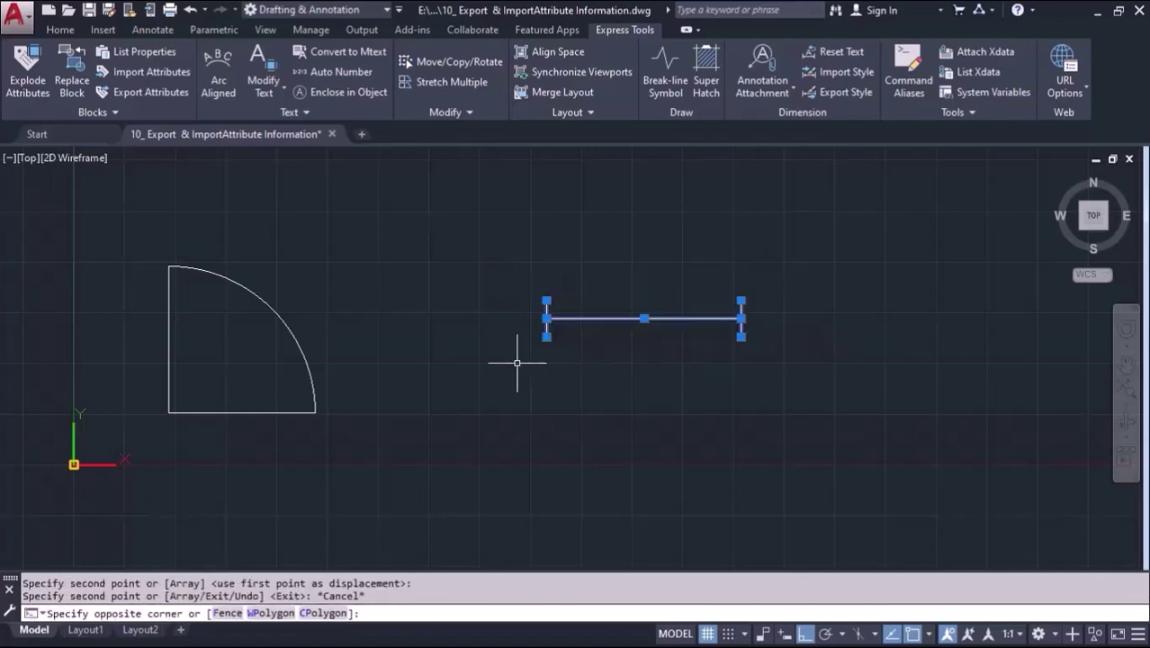
text(co)
key(Return)
click(521, 385)
click(821, 382)
middle_drag(821, 383, 654, 378)
key(Escape)
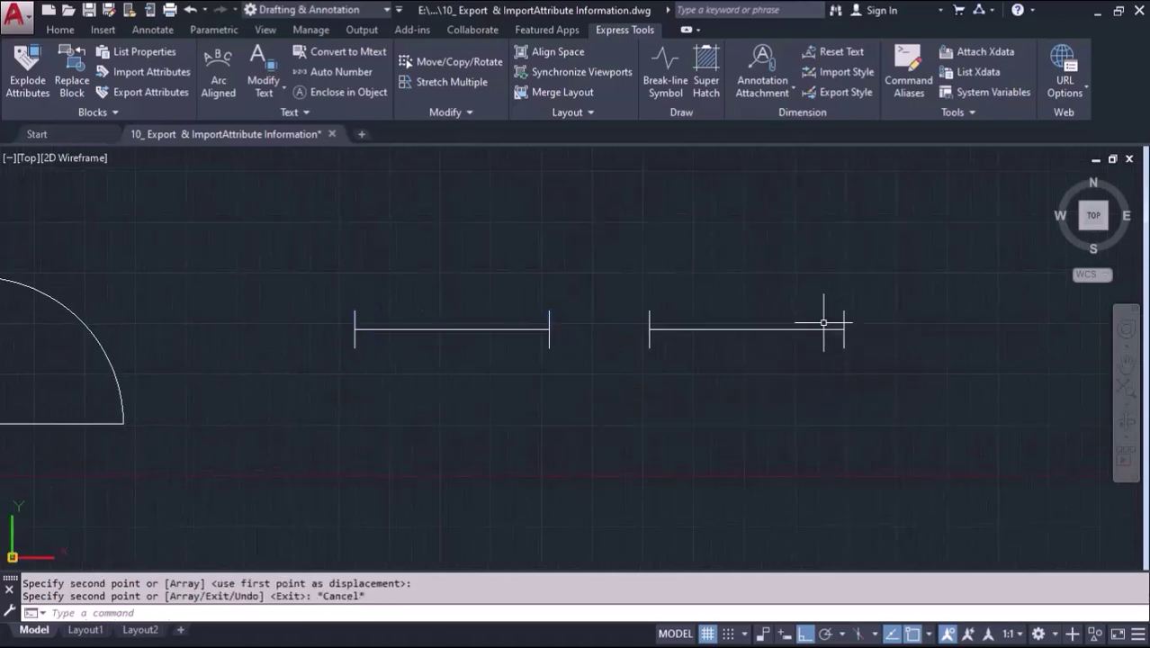
Step: Copy the left end tick of the second symbol 2' to the right along its horizontal line
click(628, 305)
click(650, 342)
click(634, 306)
click(673, 360)
text(co)
key(Return)
click(650, 329)
text(2')
key(Return)
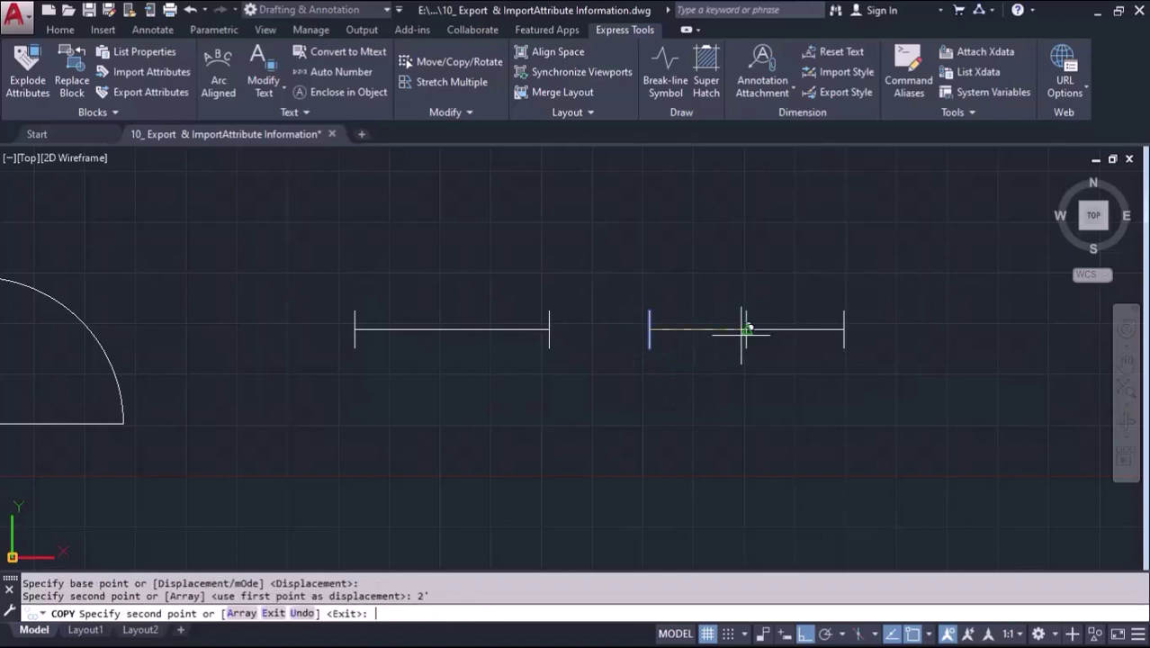
key(Escape)
Step: Trim the second symbol's horizontal line beyond the new tick and delete the leftover end tick
text(tr)
key(Return)
key(Return)
click(879, 282)
click(809, 372)
click(869, 317)
click(832, 371)
key(Delete)
mouse_move(750, 404)
middle_down()
mouse_move(770, 367)
mouse_move(722, 333)
middle_up()
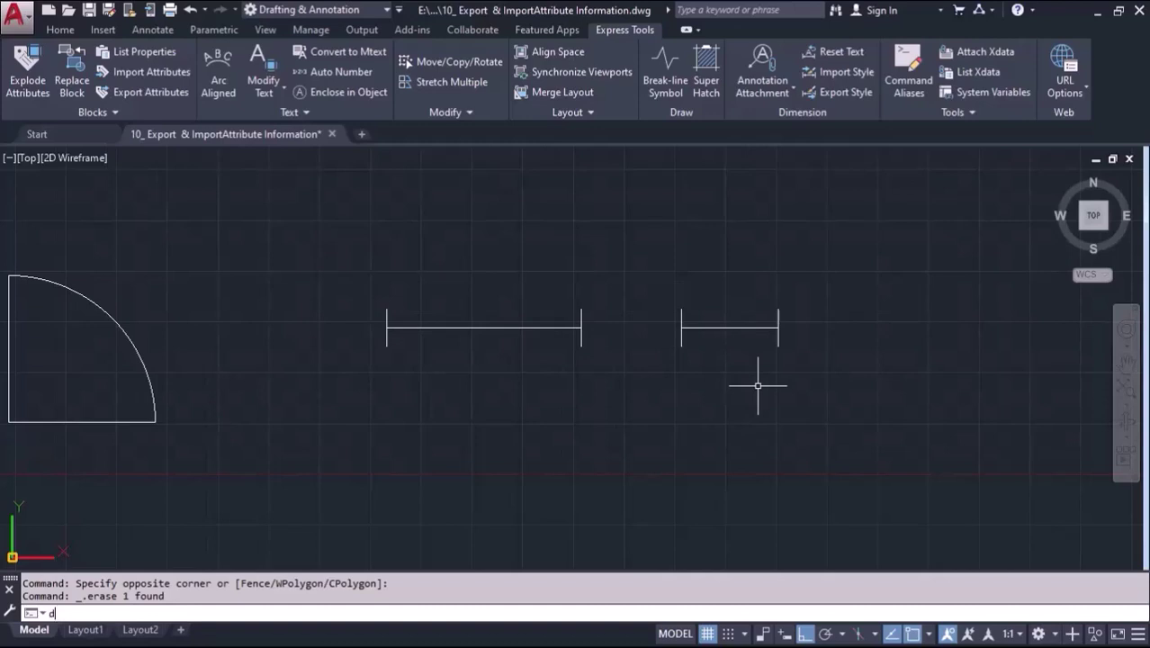
key(BackSpace)
key(Escape)
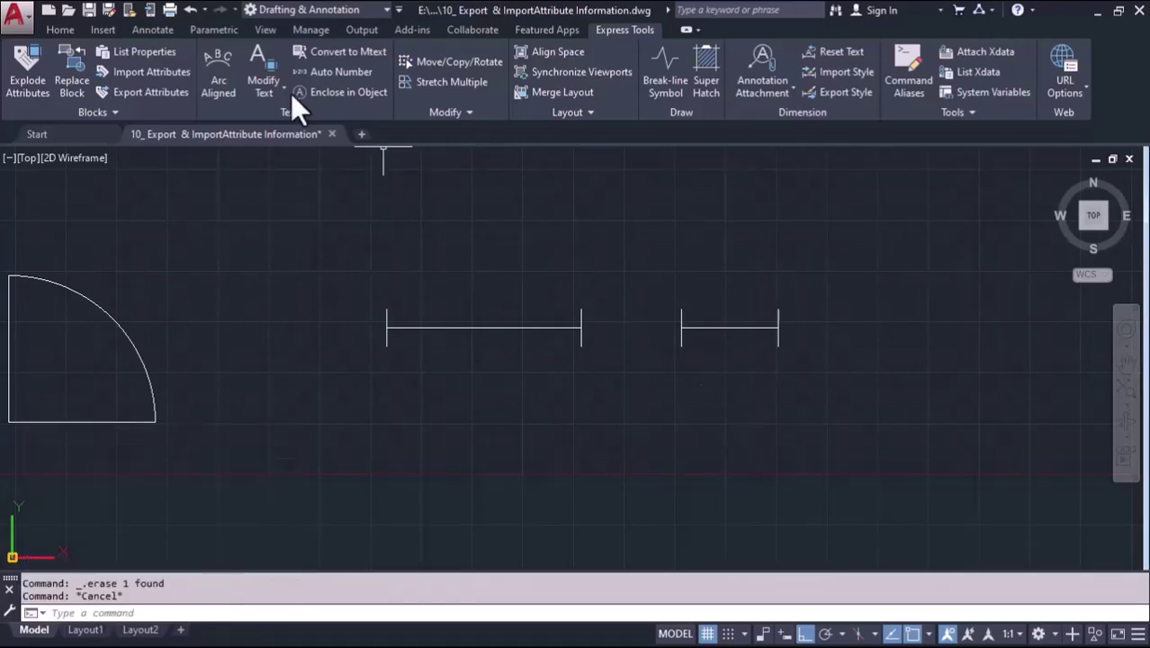
Step: Load the DASHED linetype from acad.lin into the drawing
click(61, 30)
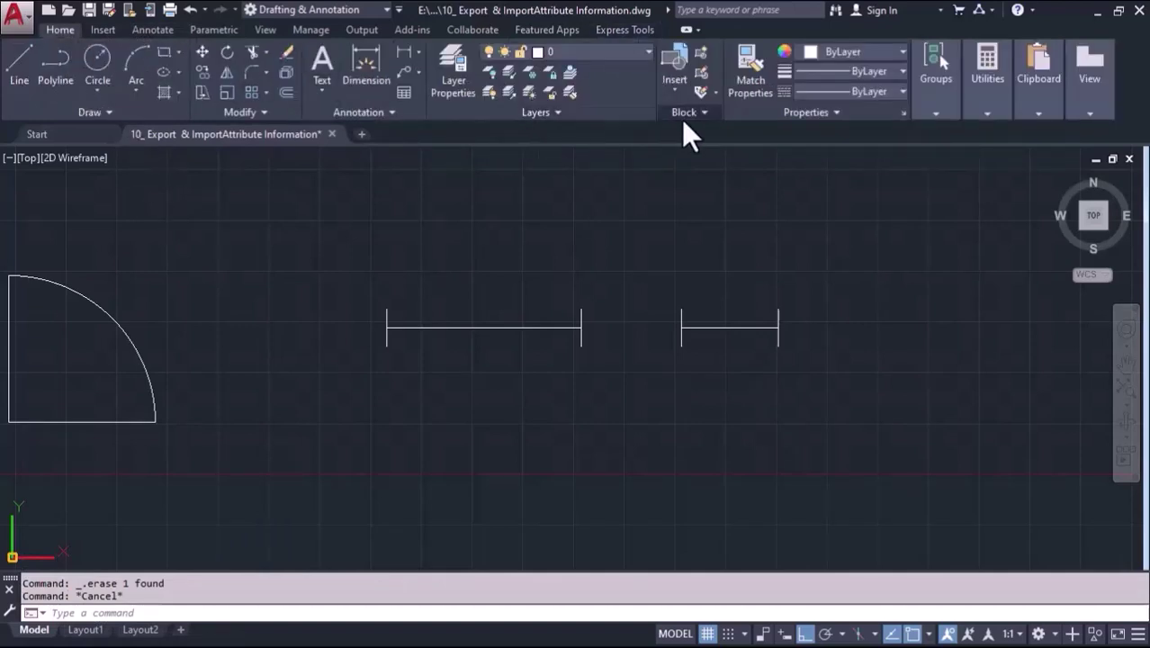
click(833, 95)
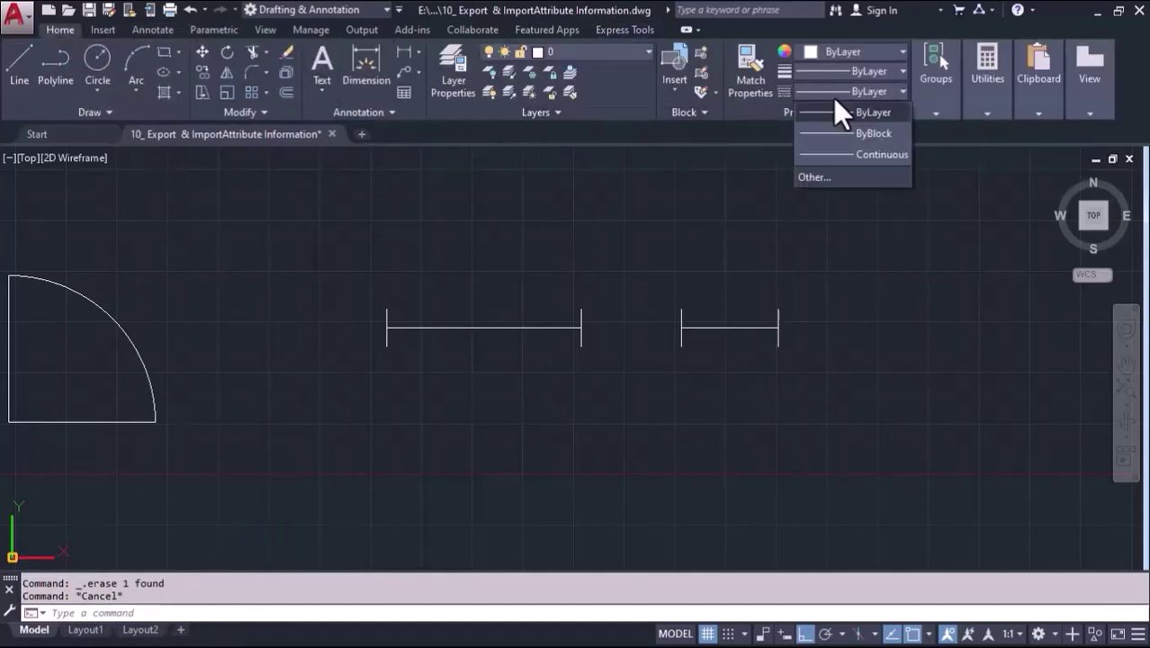
click(837, 177)
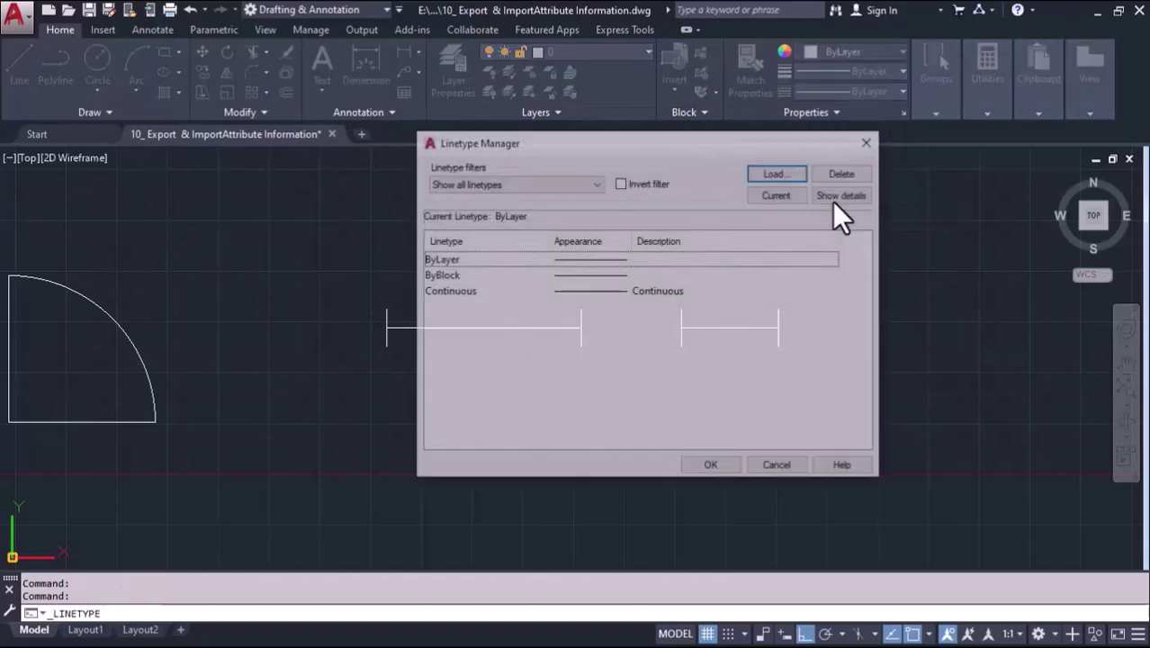
click(776, 173)
click(624, 339)
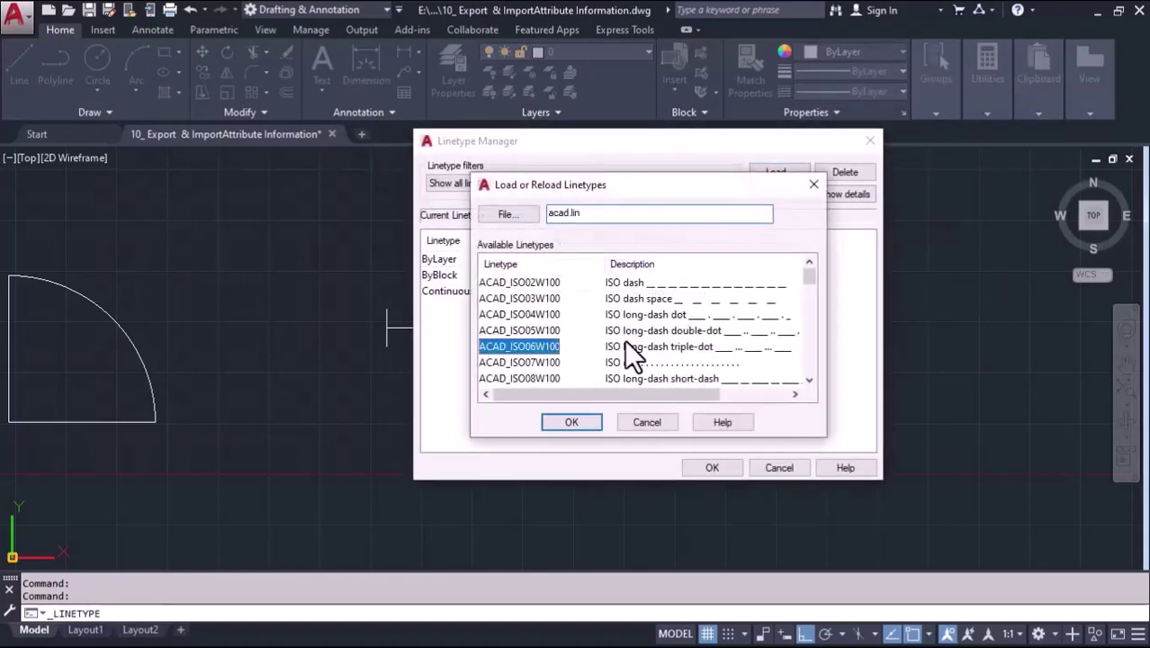
key(d)
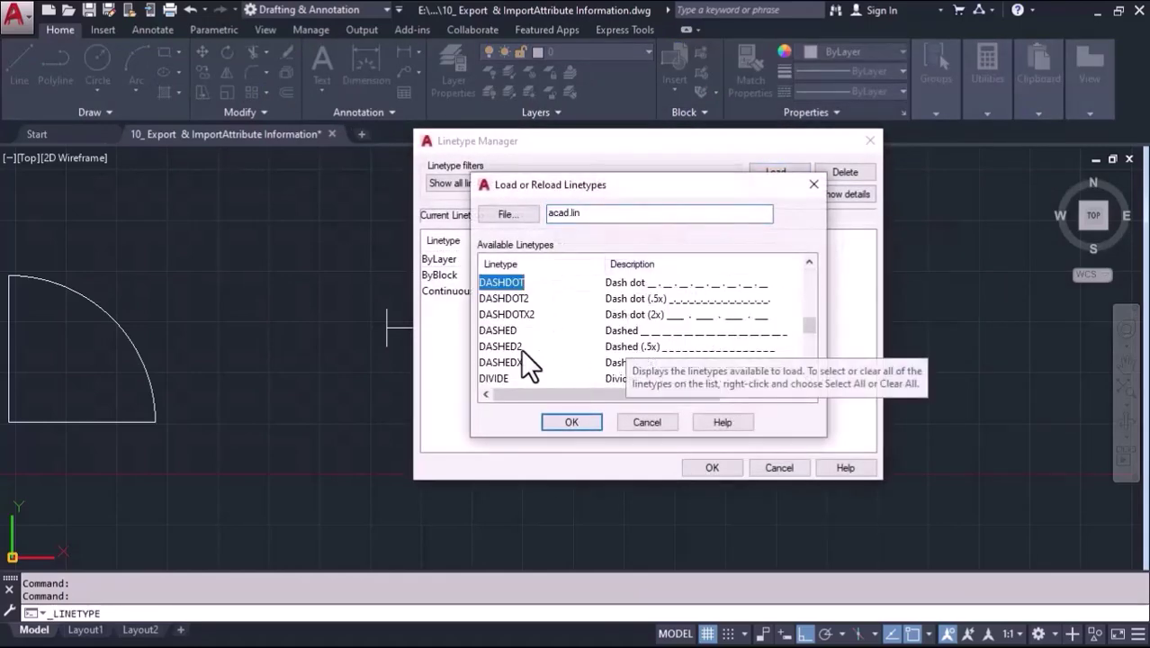
click(495, 331)
click(570, 421)
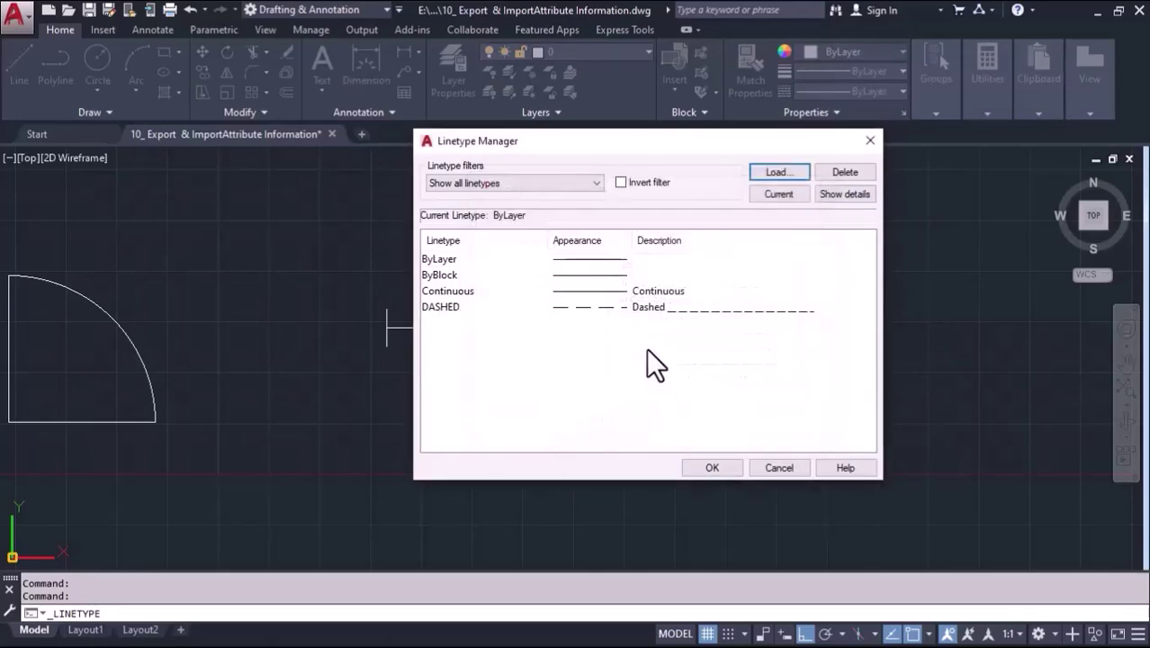
click(641, 306)
click(729, 467)
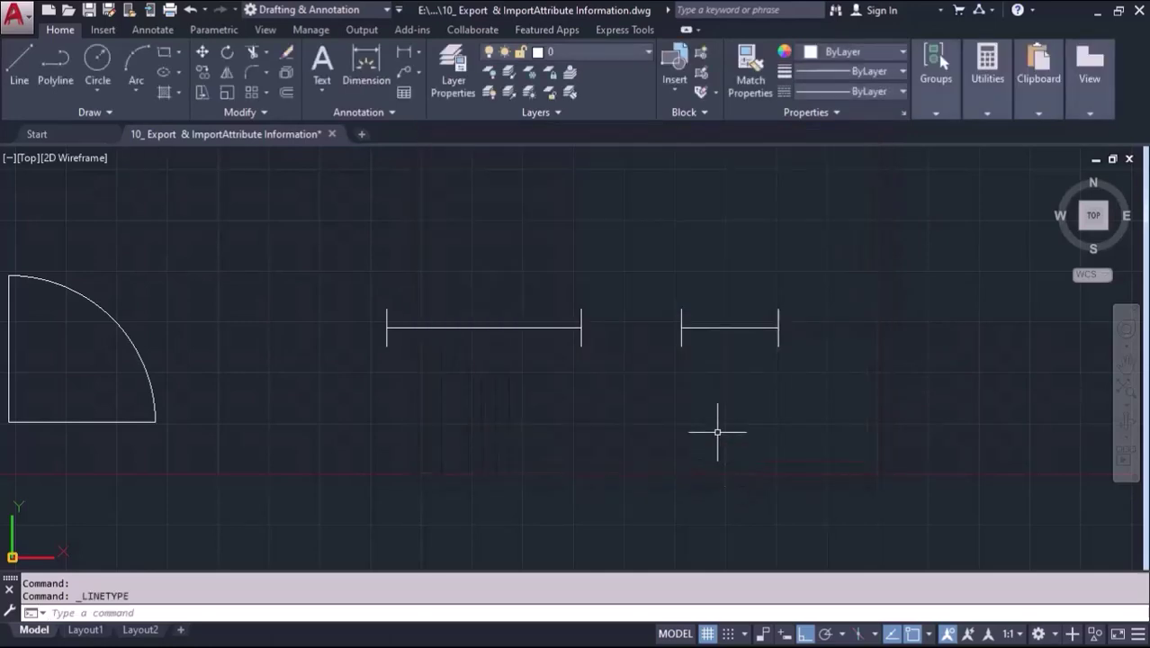
Step: Apply the DASHED linetype to the horizontal line of the shorter symbol
click(747, 317)
click(727, 359)
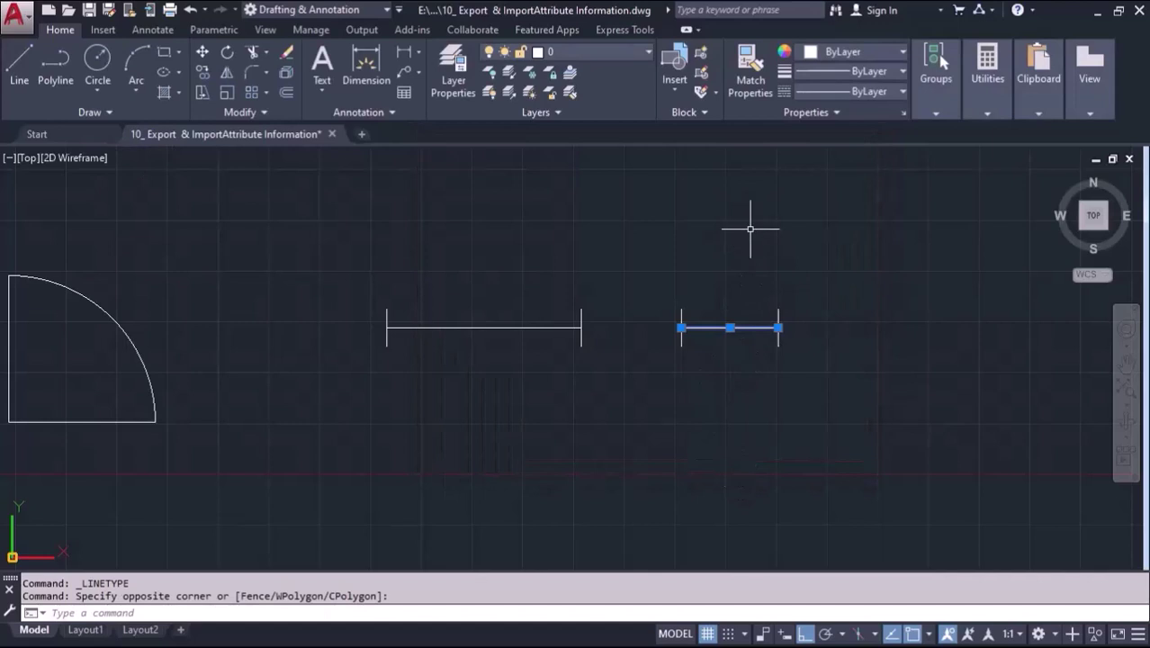
click(856, 93)
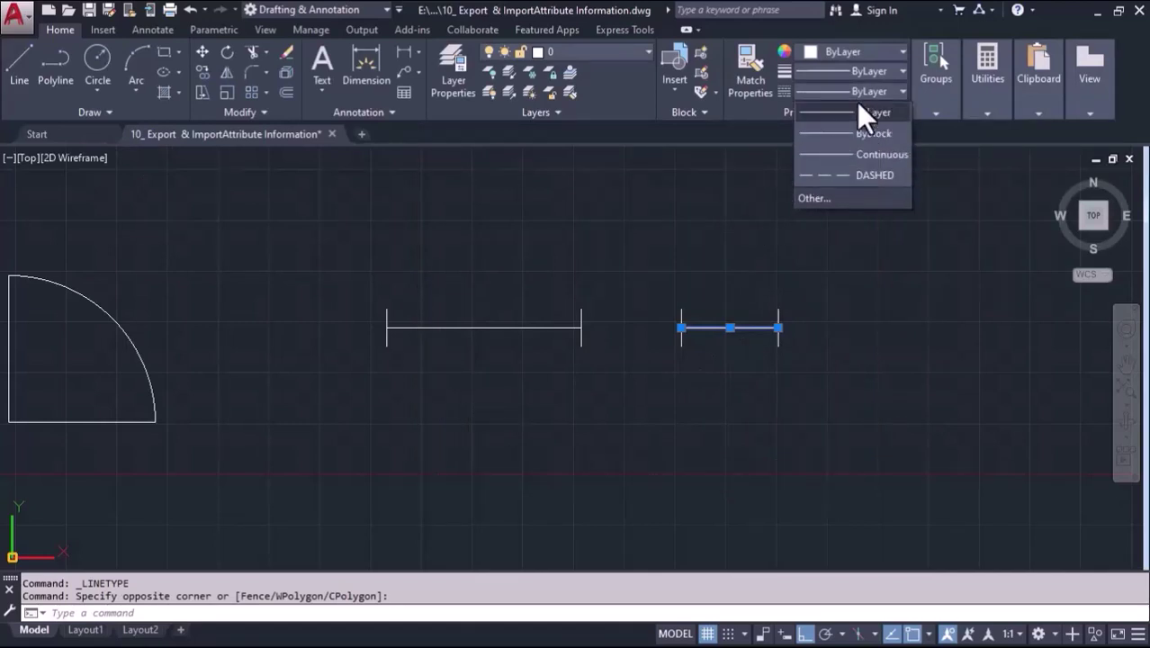
click(854, 174)
key(Escape)
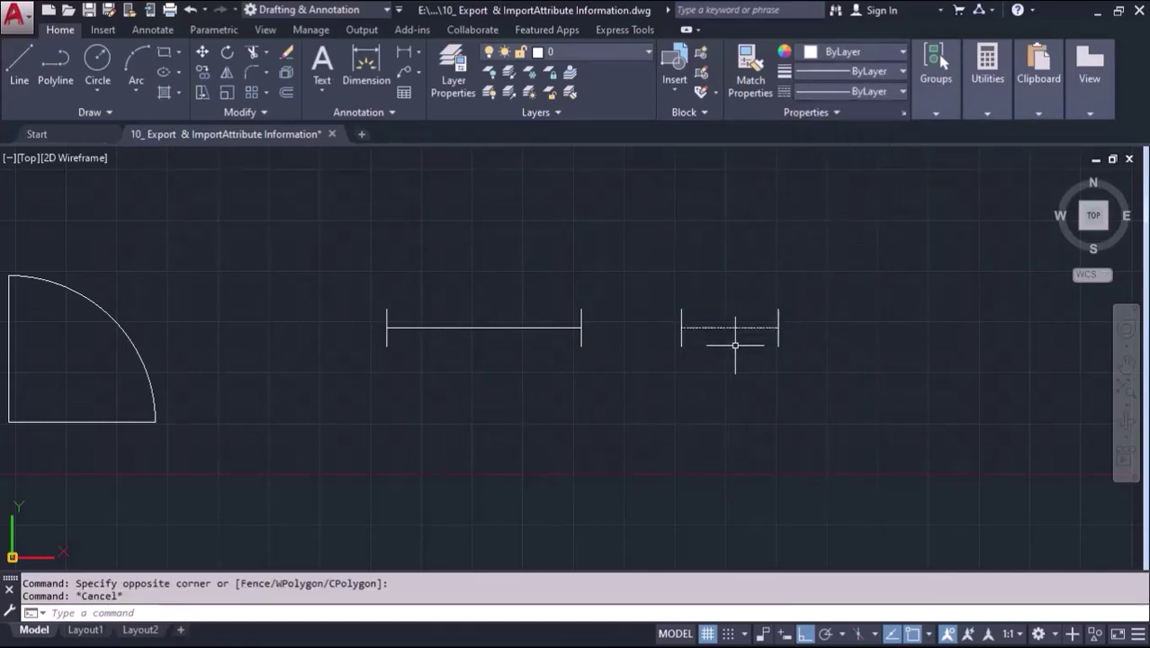
Step: Set the linetype scale of the shorter symbol's dashed line to 10 in its properties
text(pr)
key(Return)
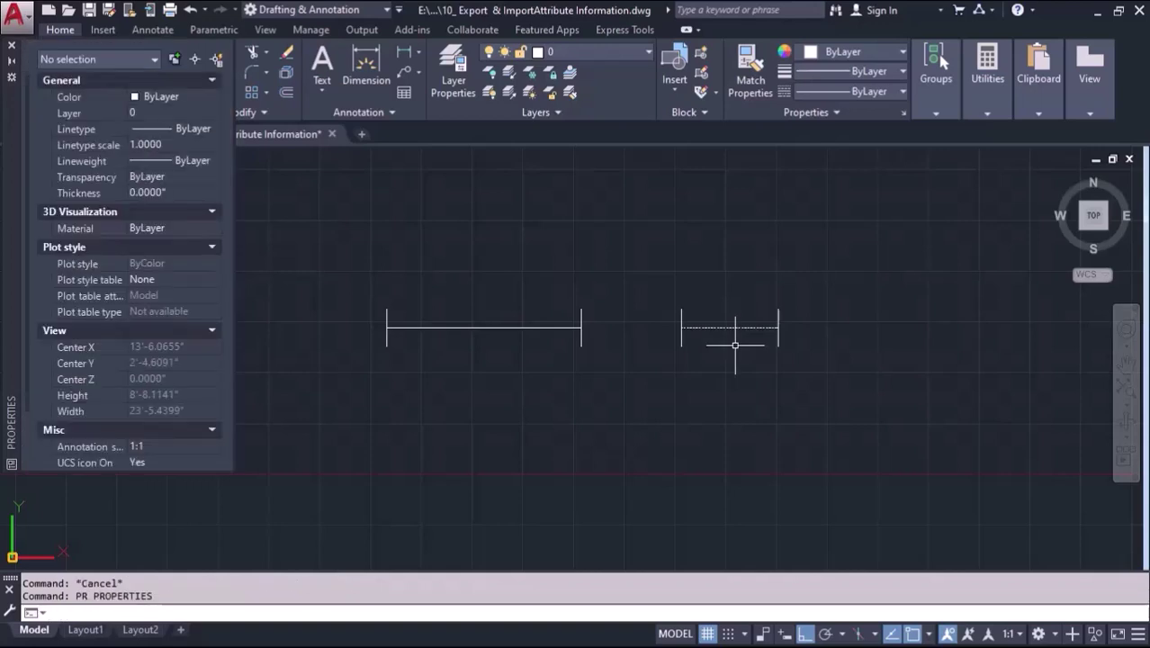
click(767, 332)
click(739, 340)
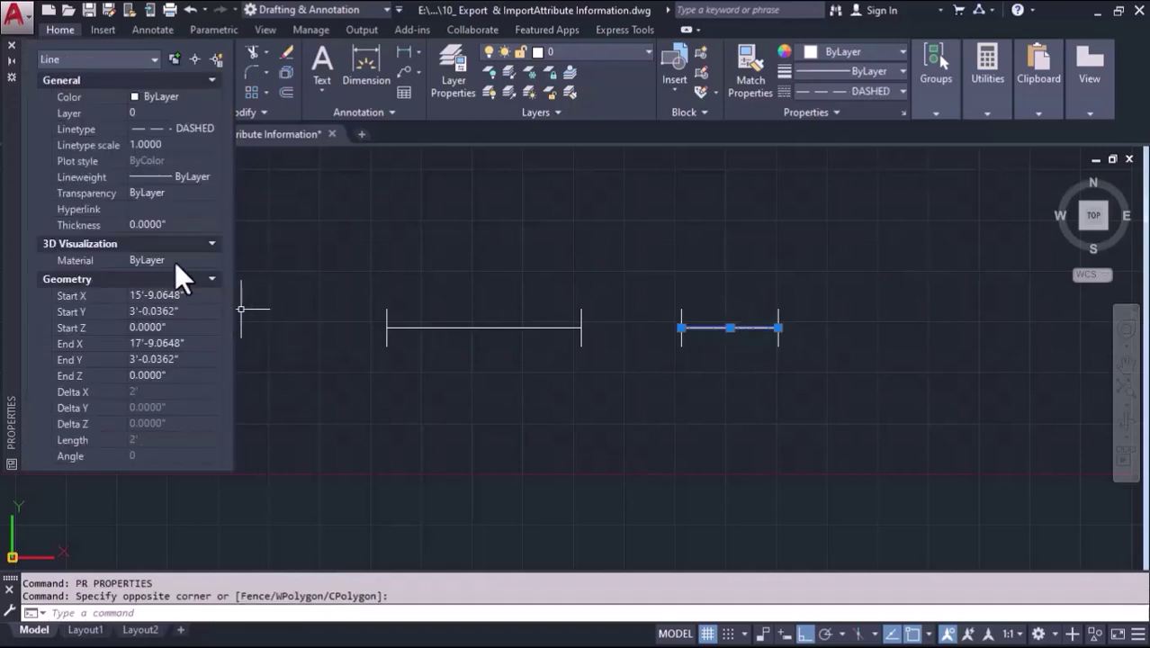
click(159, 145)
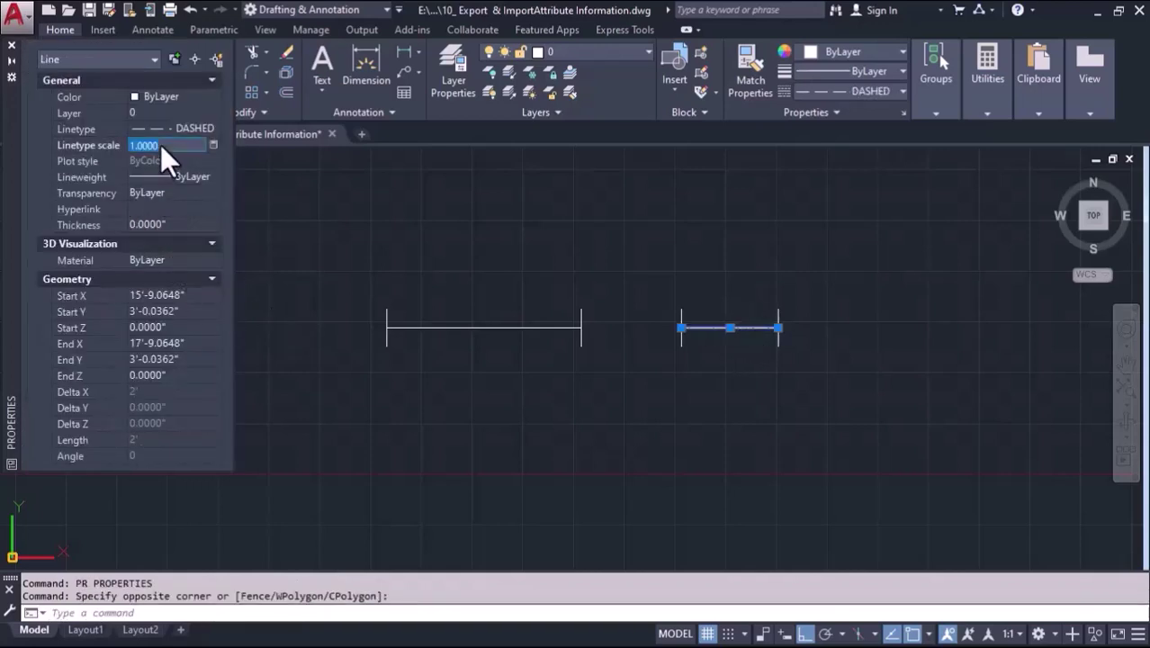
text(10)
key(Return)
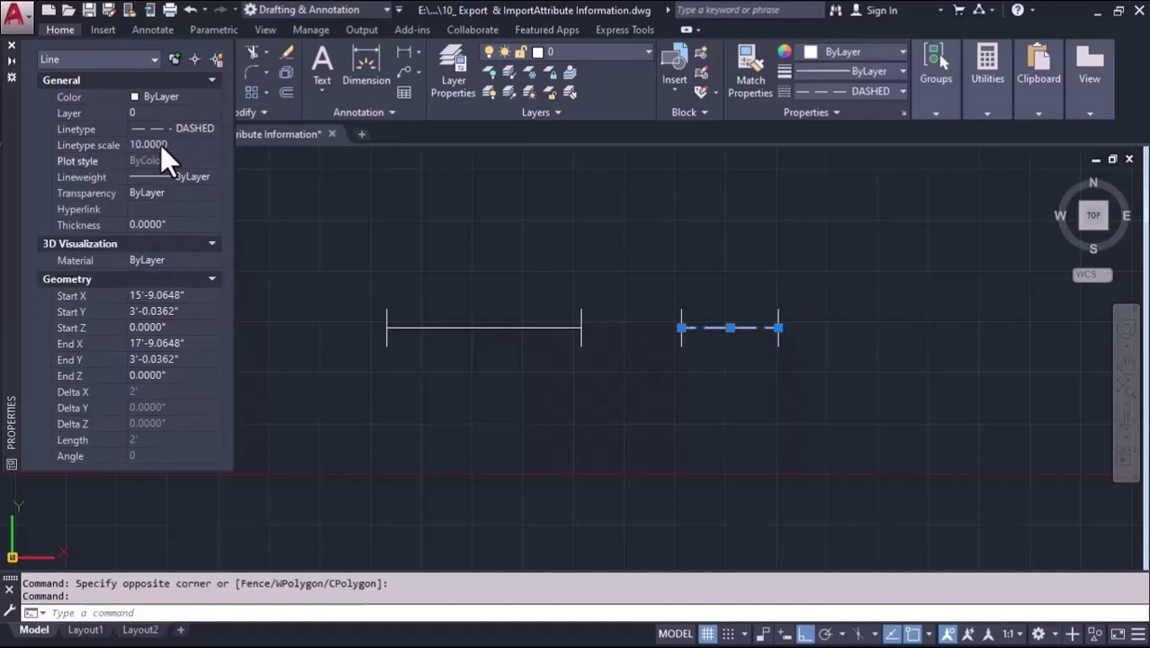
Step: Reduce the dashed line's linetype scale to 5 and close the properties
click(160, 145)
text(5)
key(Return)
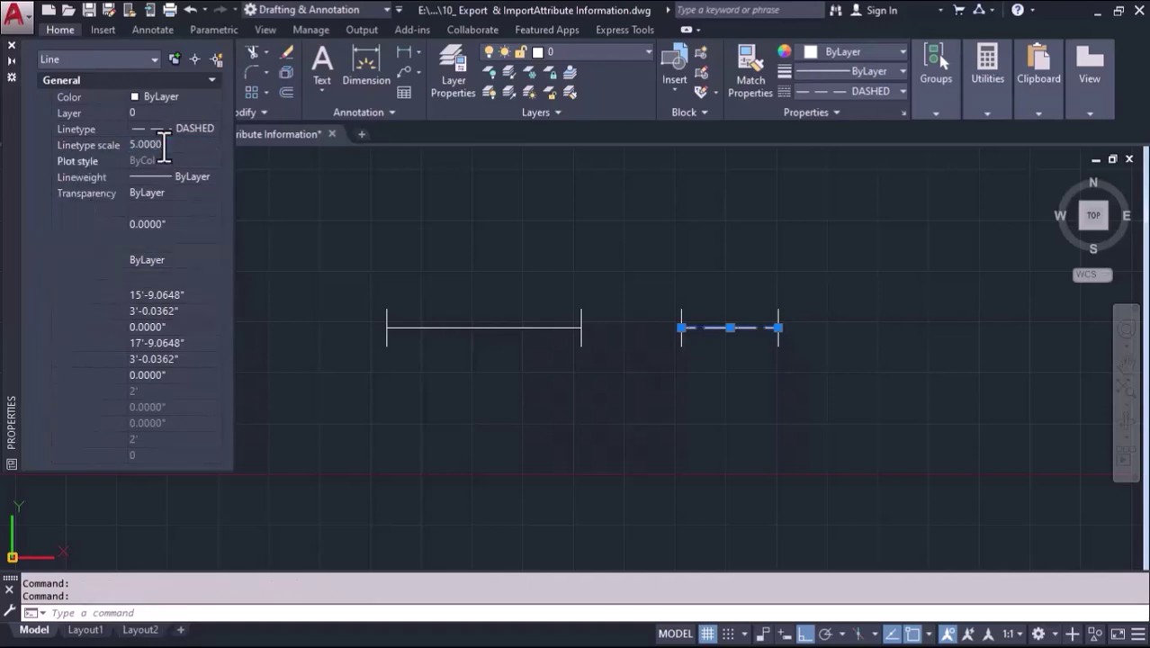
click(12, 44)
key(Escape)
mouse_move(626, 416)
middle_down()
mouse_move(710, 394)
mouse_move(679, 409)
middle_up()
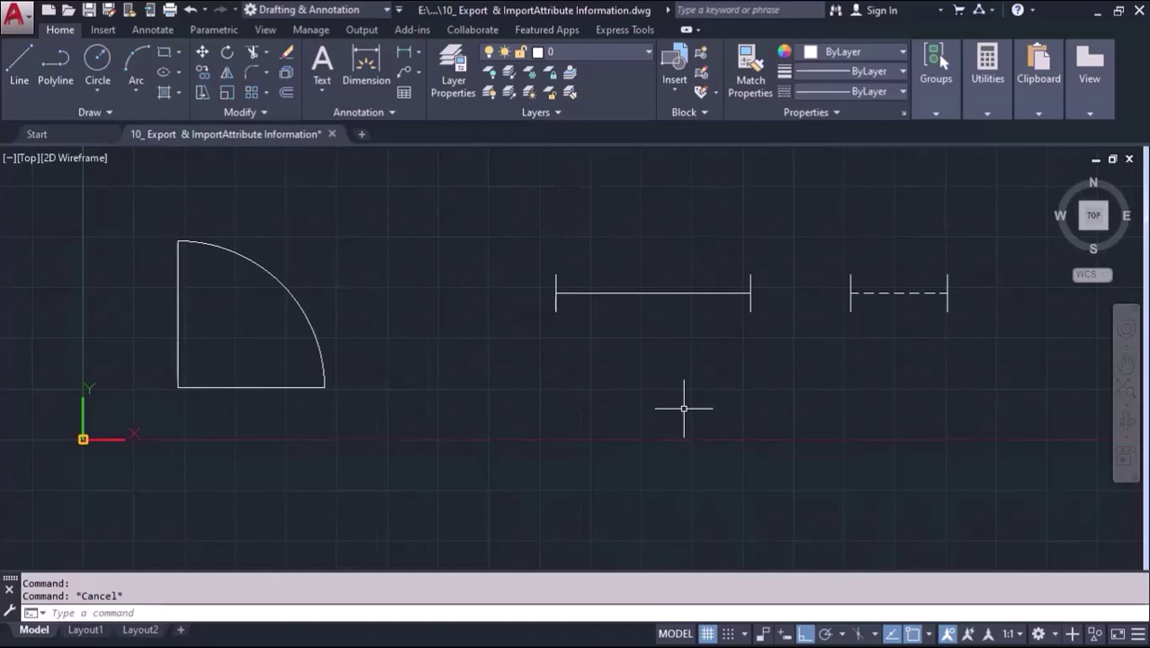
key(Delete)
key(Escape)
Step: Define an attribute with tag ID, default A and text height 4", and place it below the door symbol
text(ATT)
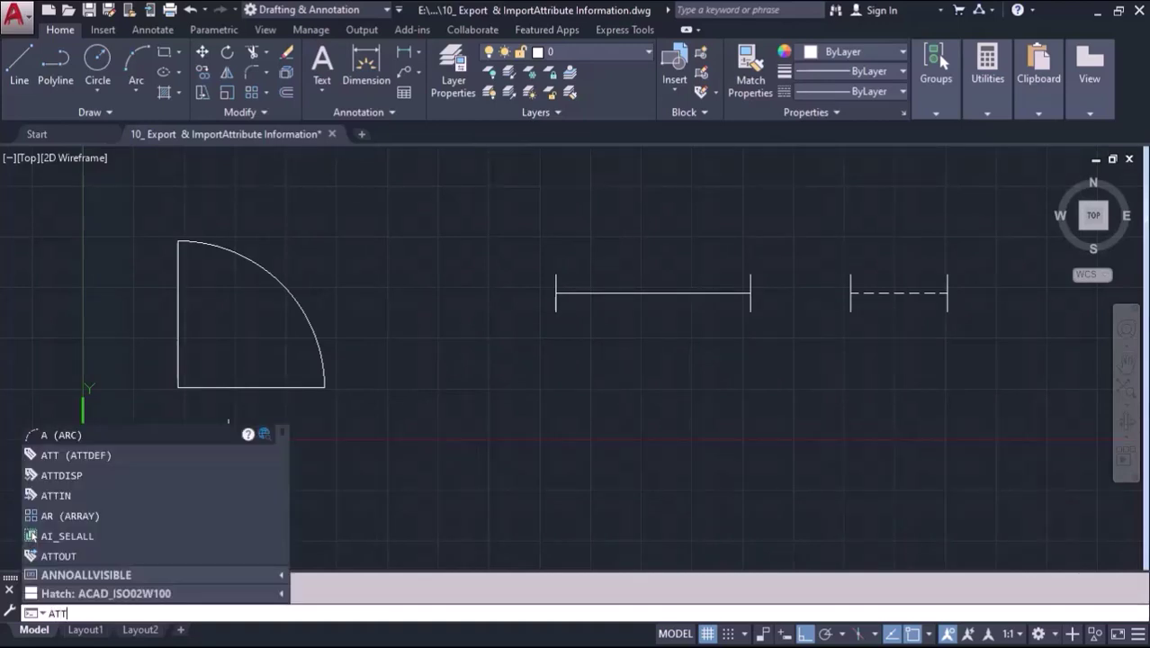
key(Return)
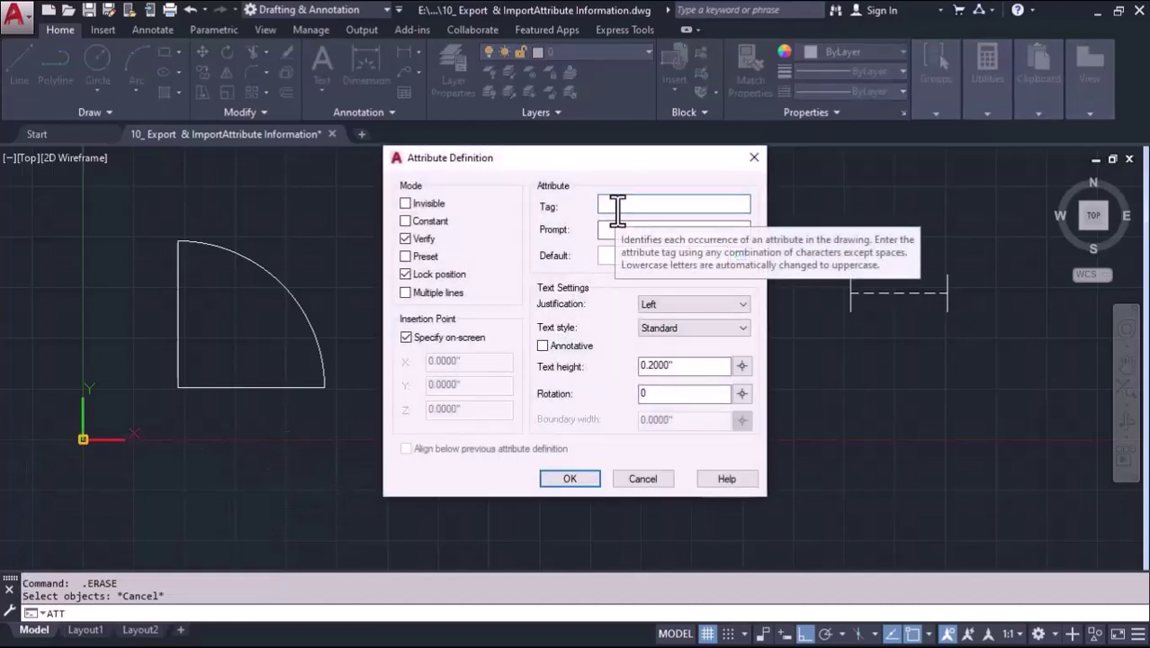
text(ID)
click(608, 252)
text(A)
double_click(668, 365)
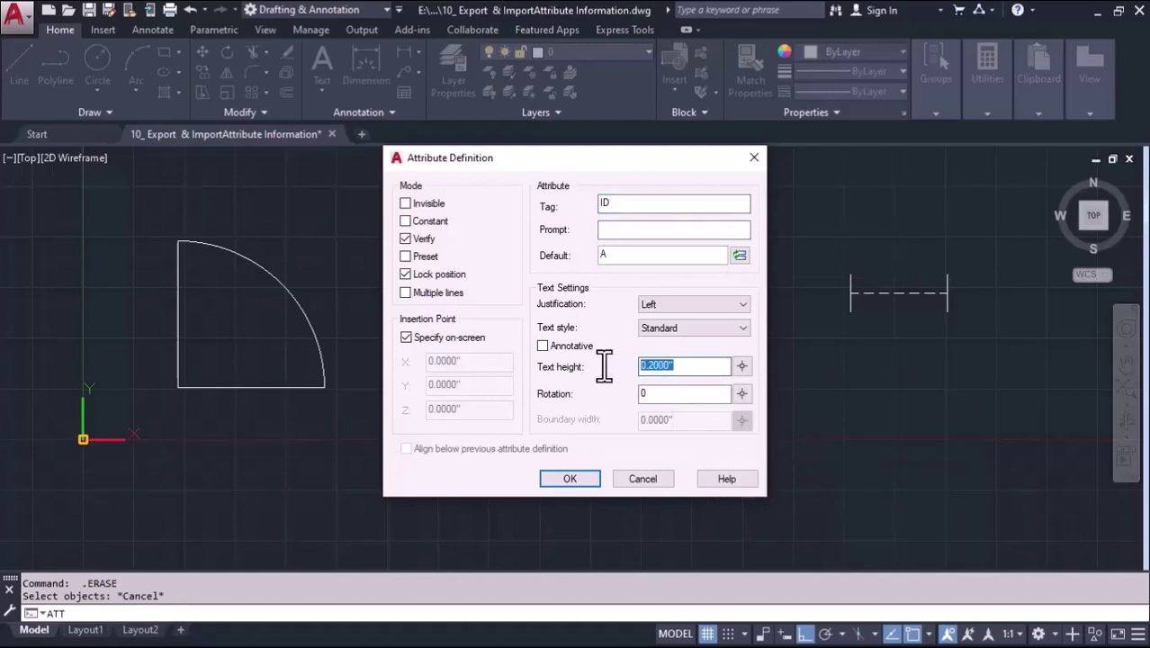
text(4)
click(581, 476)
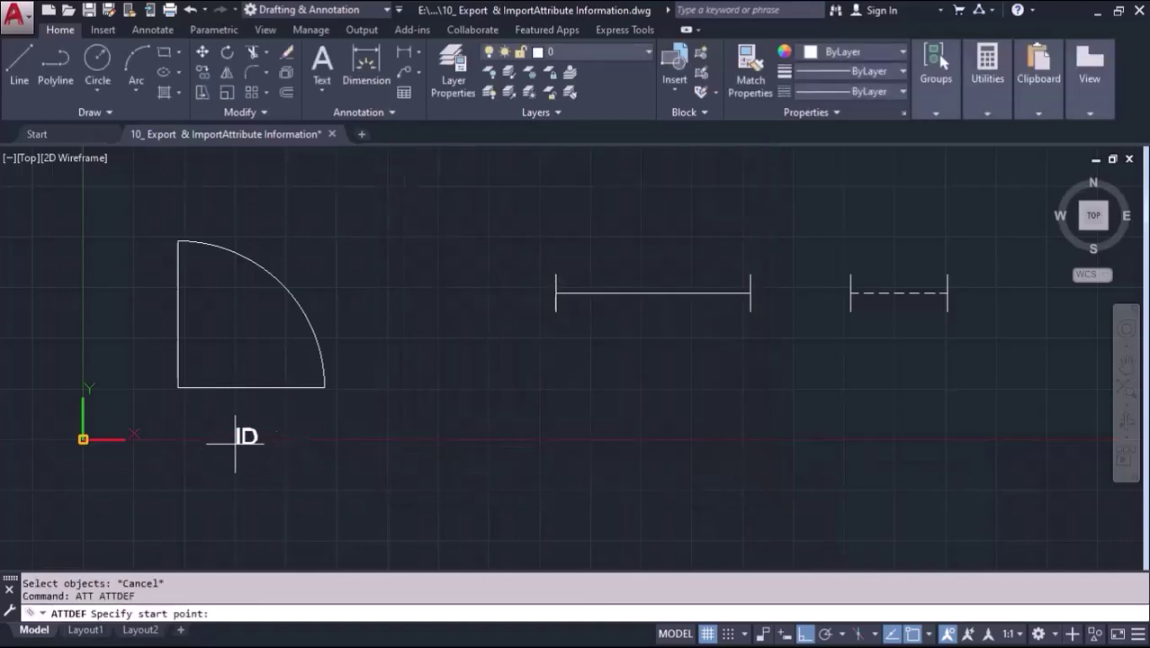
click(235, 436)
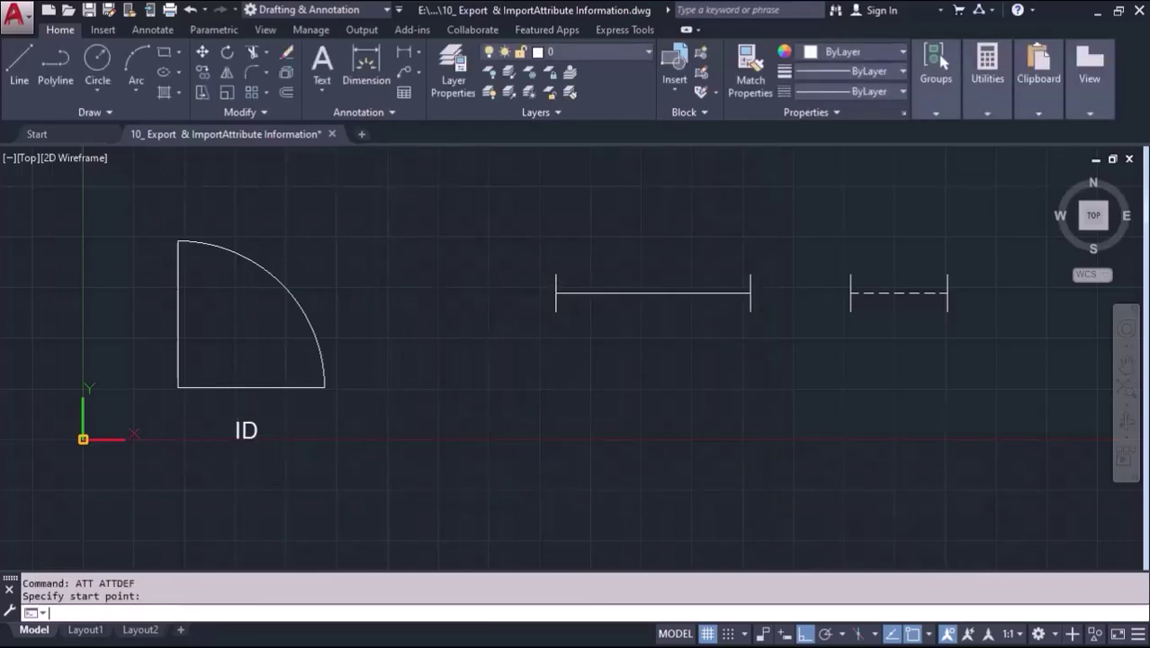
Step: Define another attribute with tag ID and default B, and place it below the longer solid-line symbol
key(Return)
text(ID)
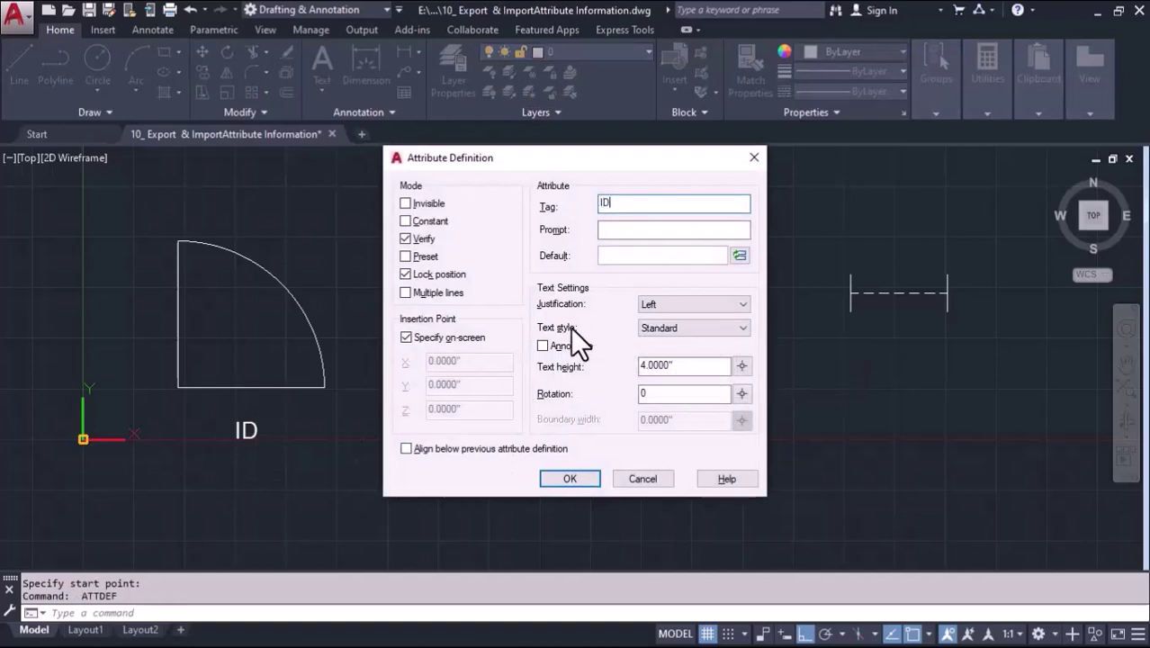
click(620, 255)
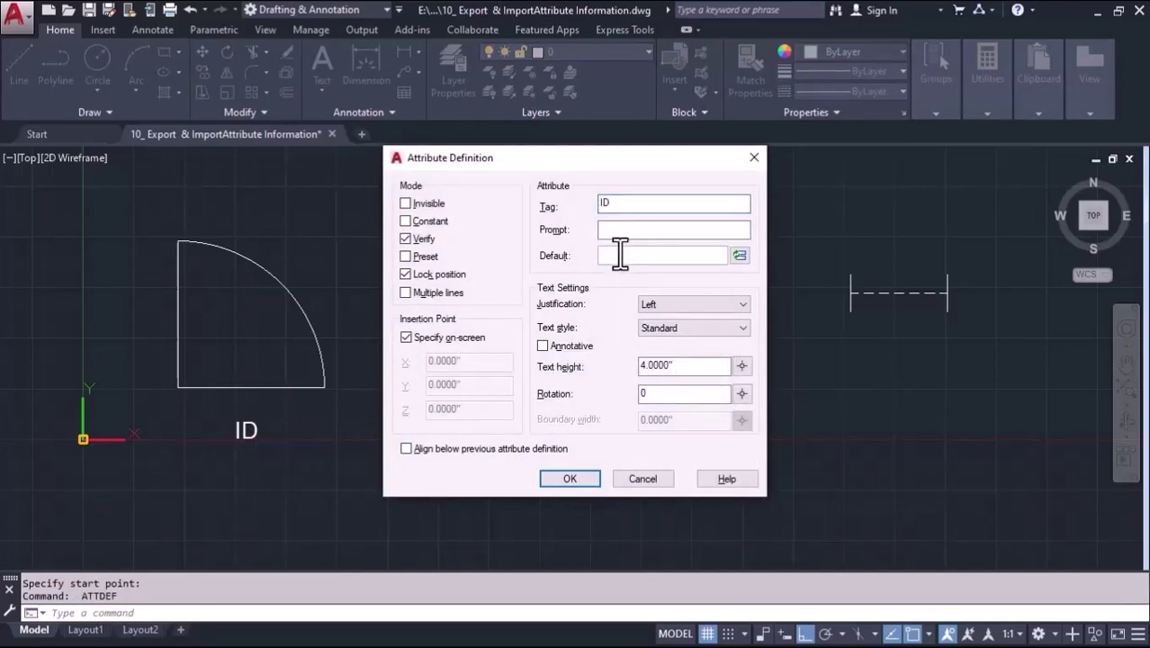
text(B)
click(571, 478)
click(675, 372)
Step: Define a third attribute with tag ID and default C, and place it below the shorter dashed-line symbol
key(Return)
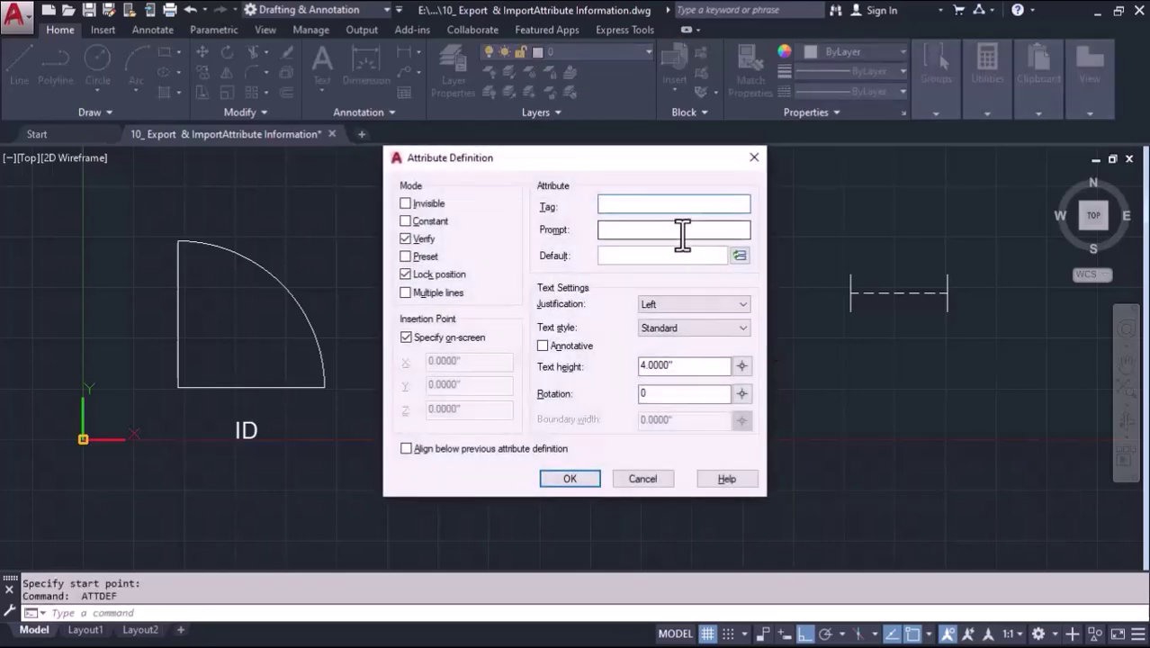
click(657, 256)
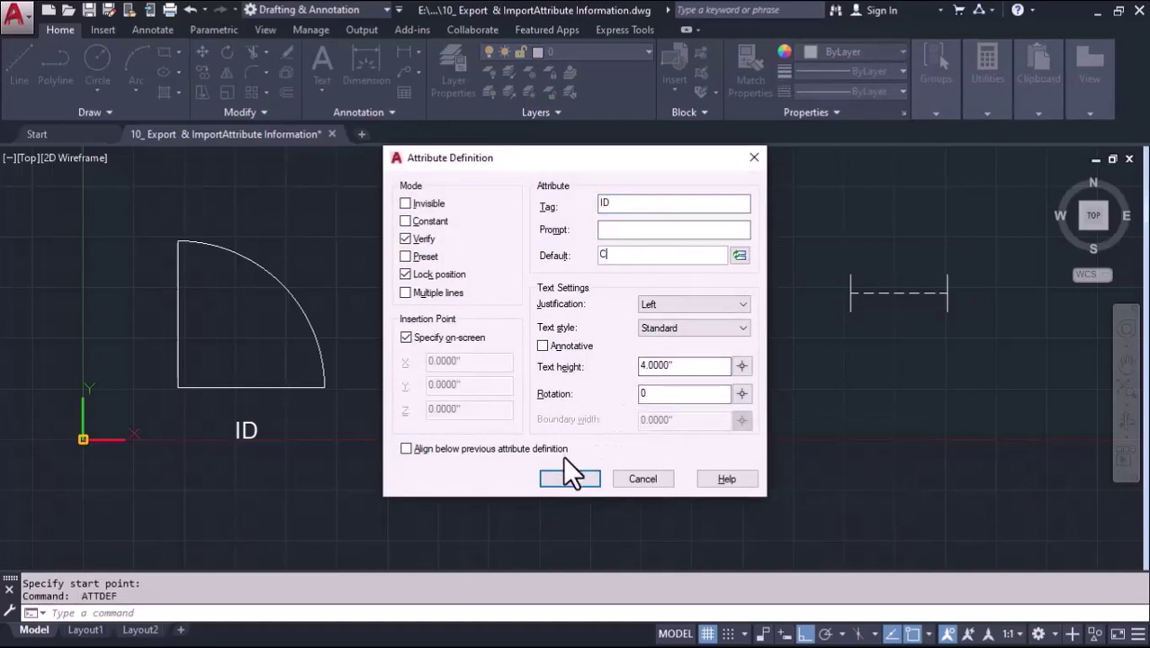
click(570, 479)
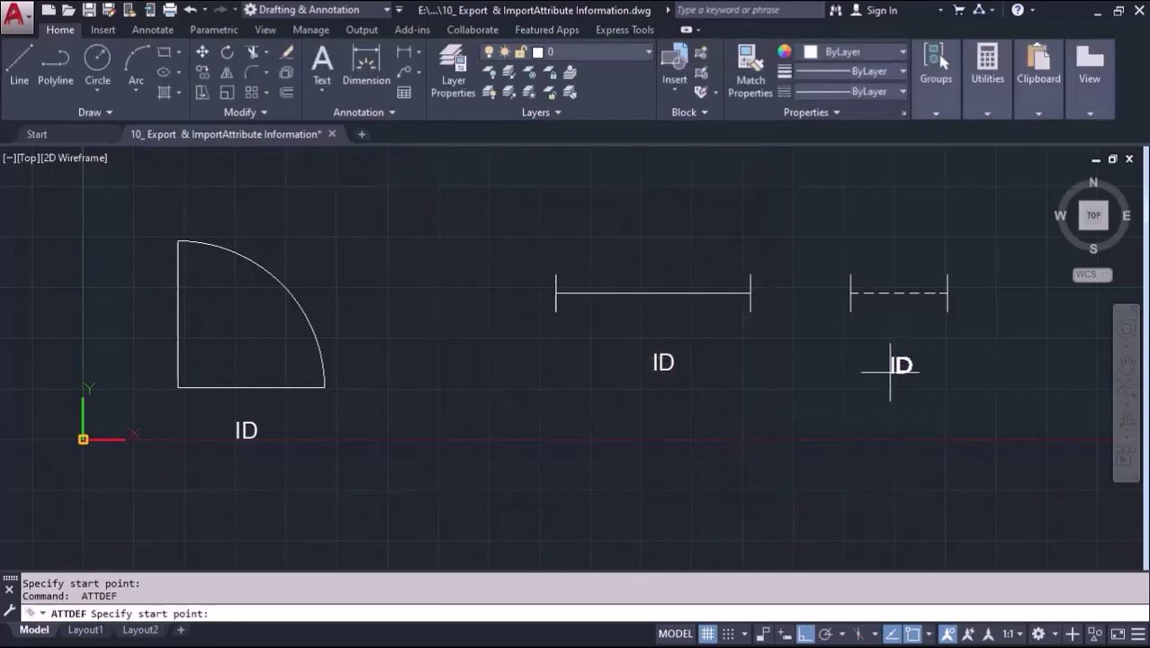
click(896, 371)
Step: Start a block definition named Door with its base point at the door symbol's lower-left corner
text(b)
key(Return)
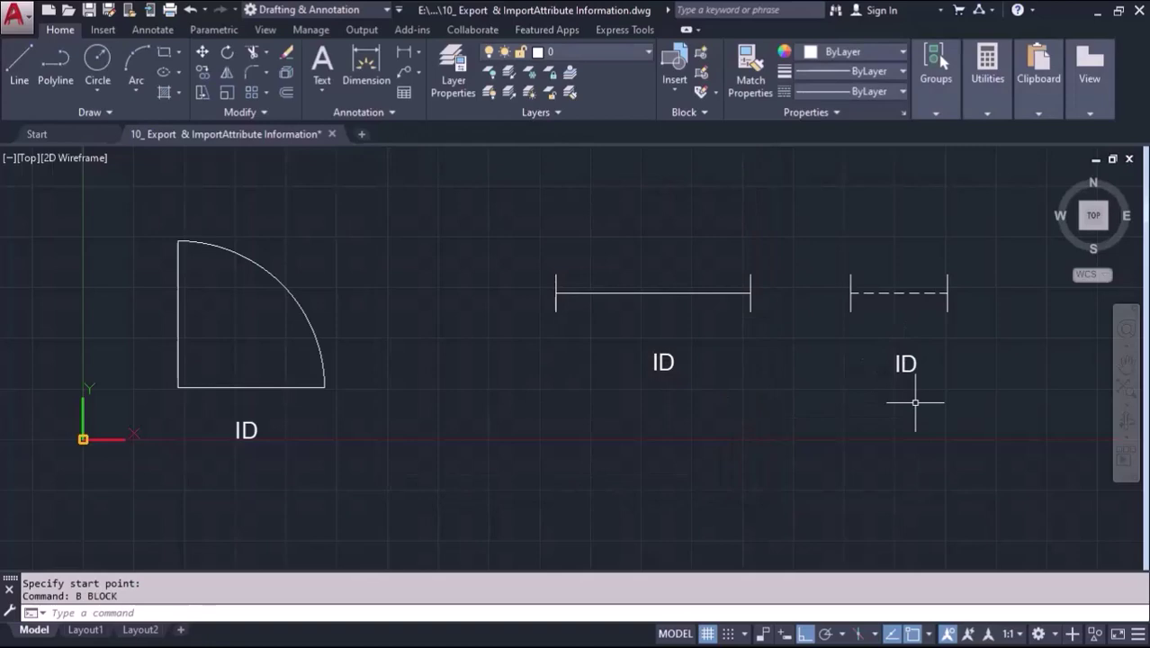
text(b)
key(Return)
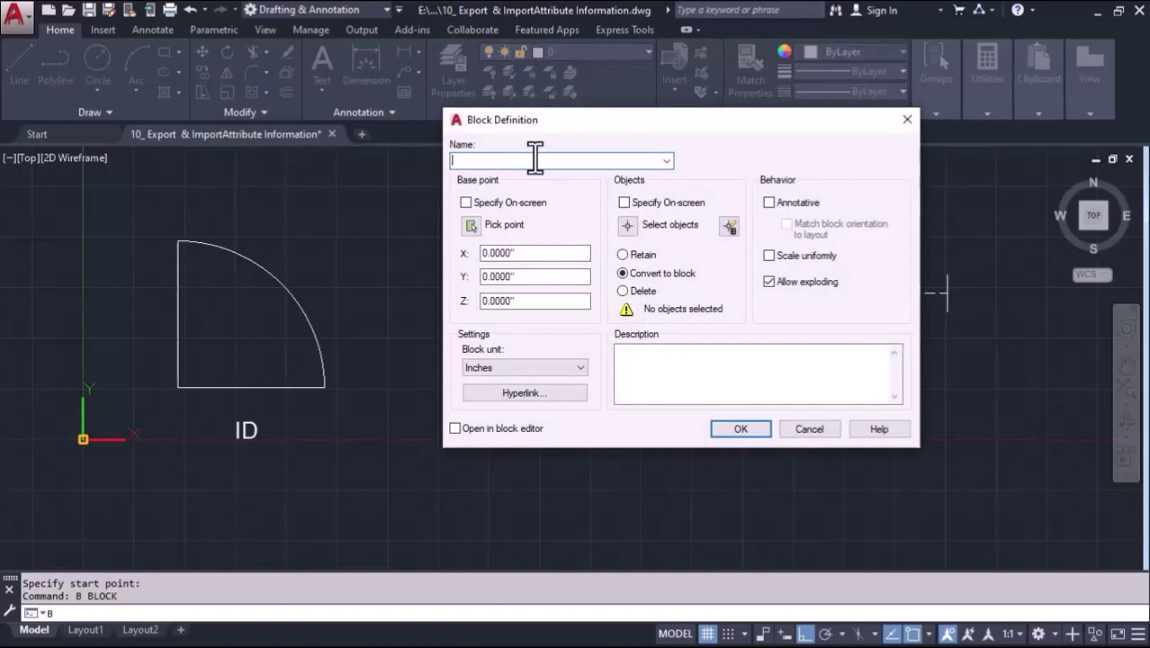
text(Door)
click(471, 224)
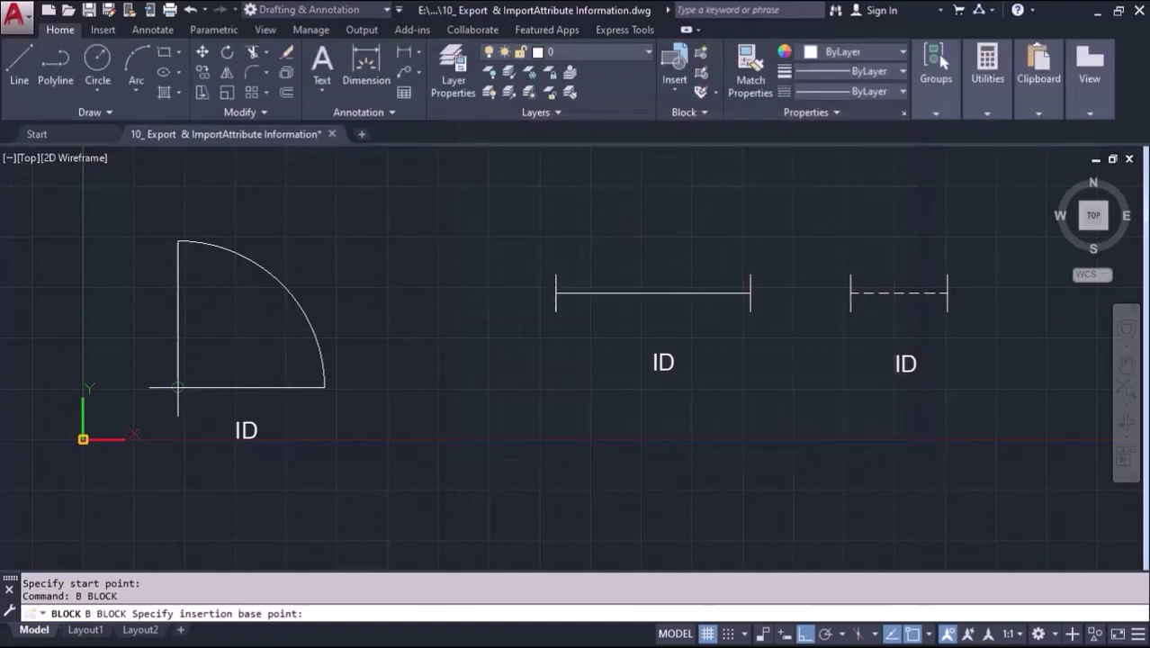
click(178, 387)
Step: Select the door geometry and its ID attribute as the block's objects, and create the block with ID value A
click(627, 225)
click(357, 219)
click(180, 481)
click(245, 354)
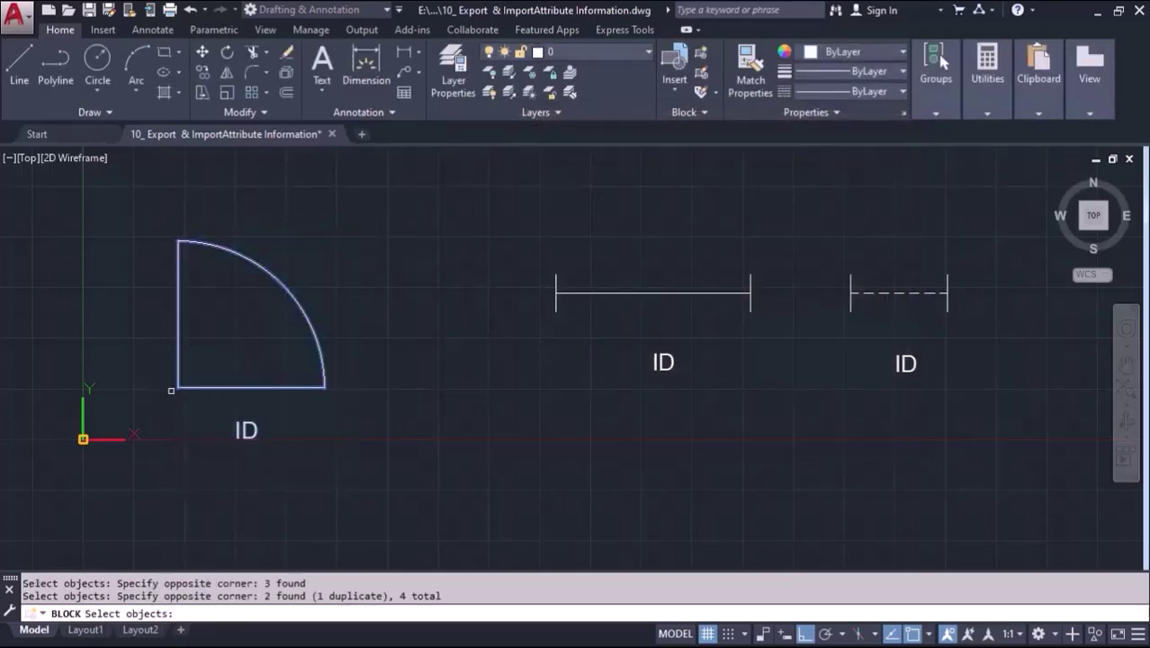
click(225, 450)
key(Return)
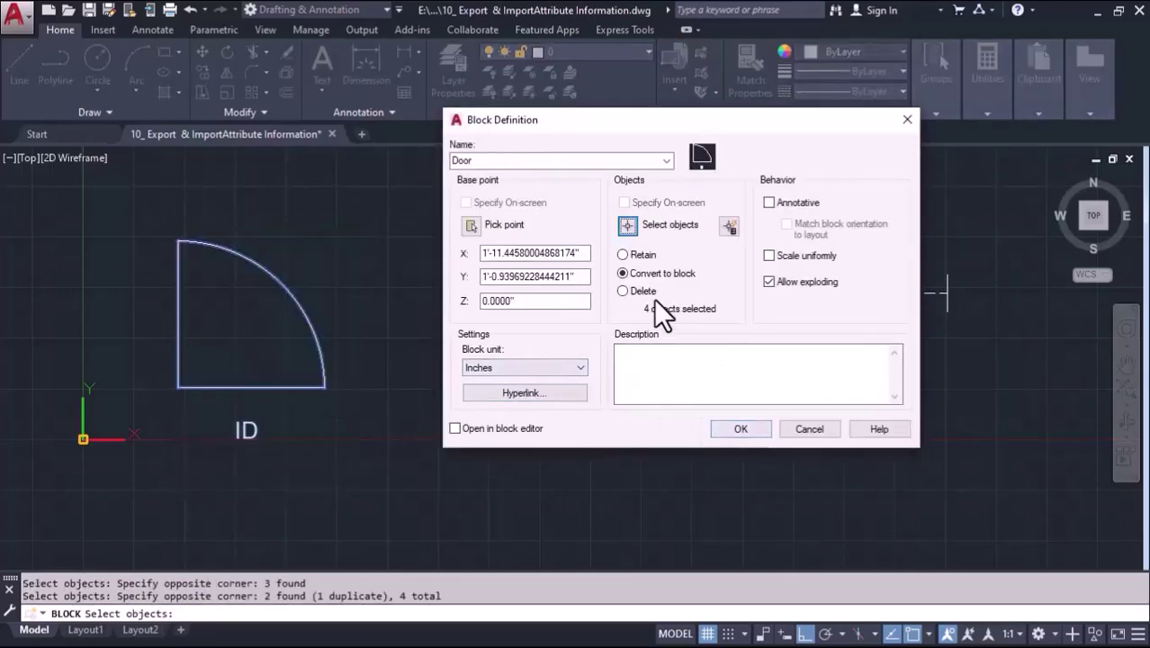
click(746, 430)
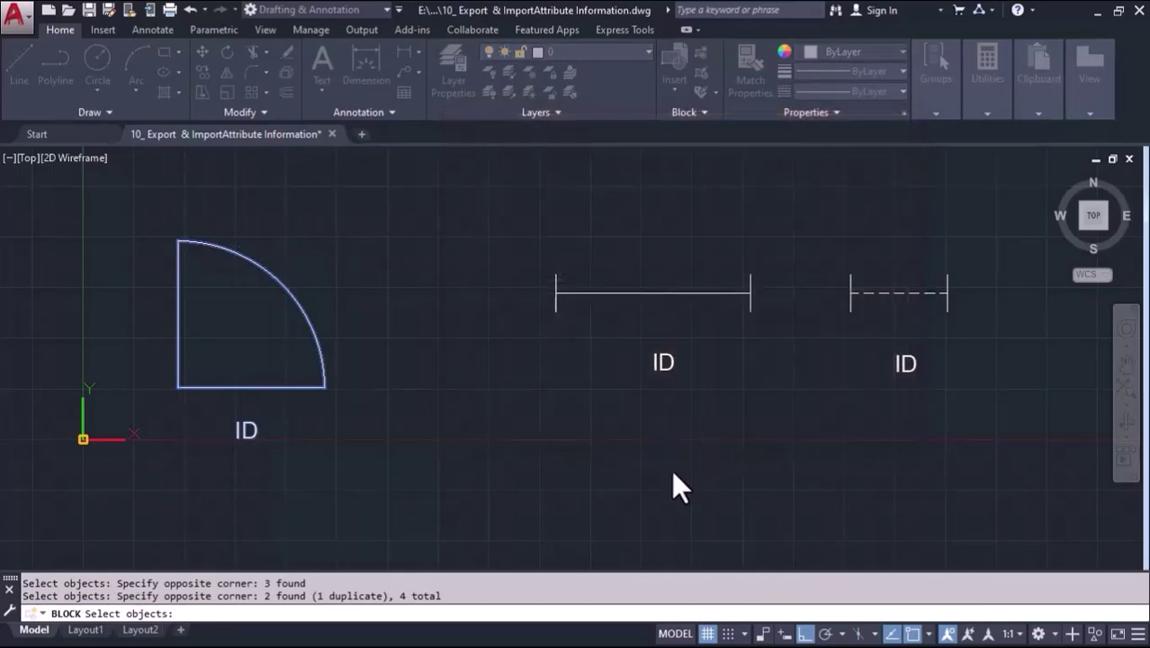
click(431, 508)
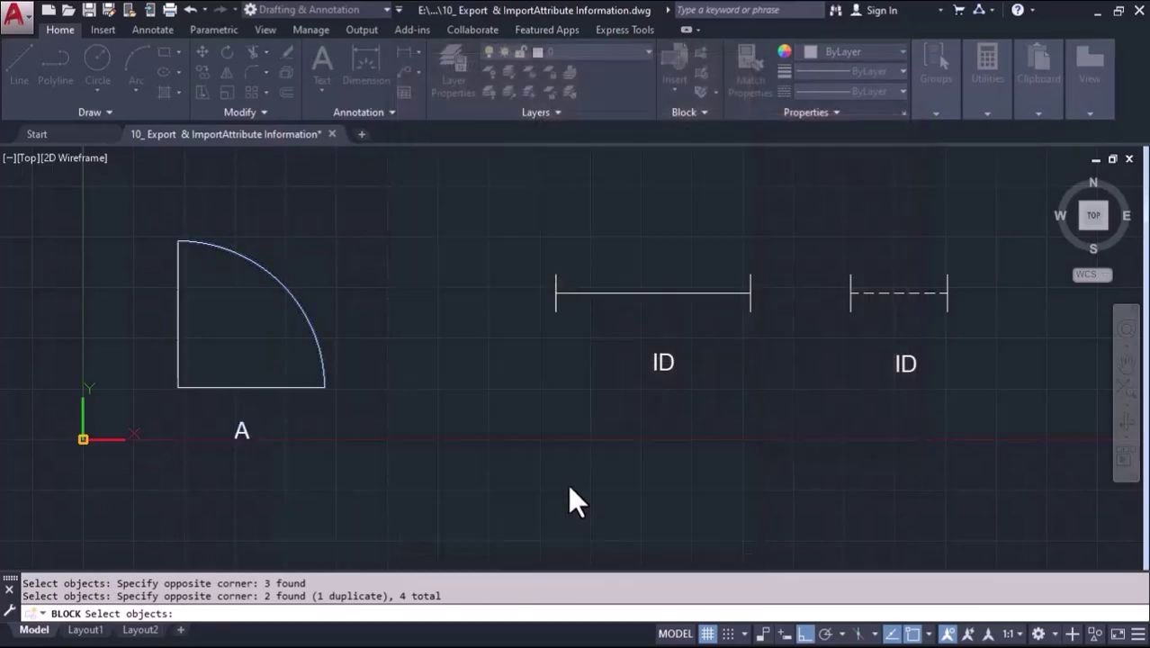
Step: Start a block definition named Window with its base point at the midpoint of the longer symbol's solid line
middle_drag(667, 454, 593, 452)
text(B)
key(Return)
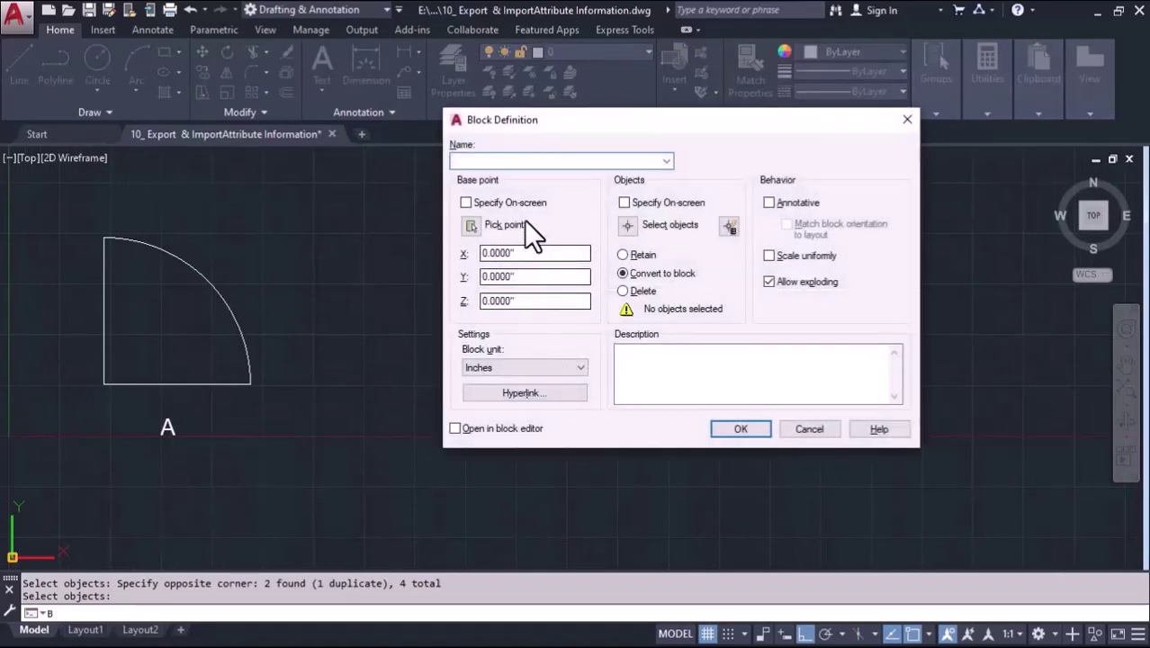
text(Window)
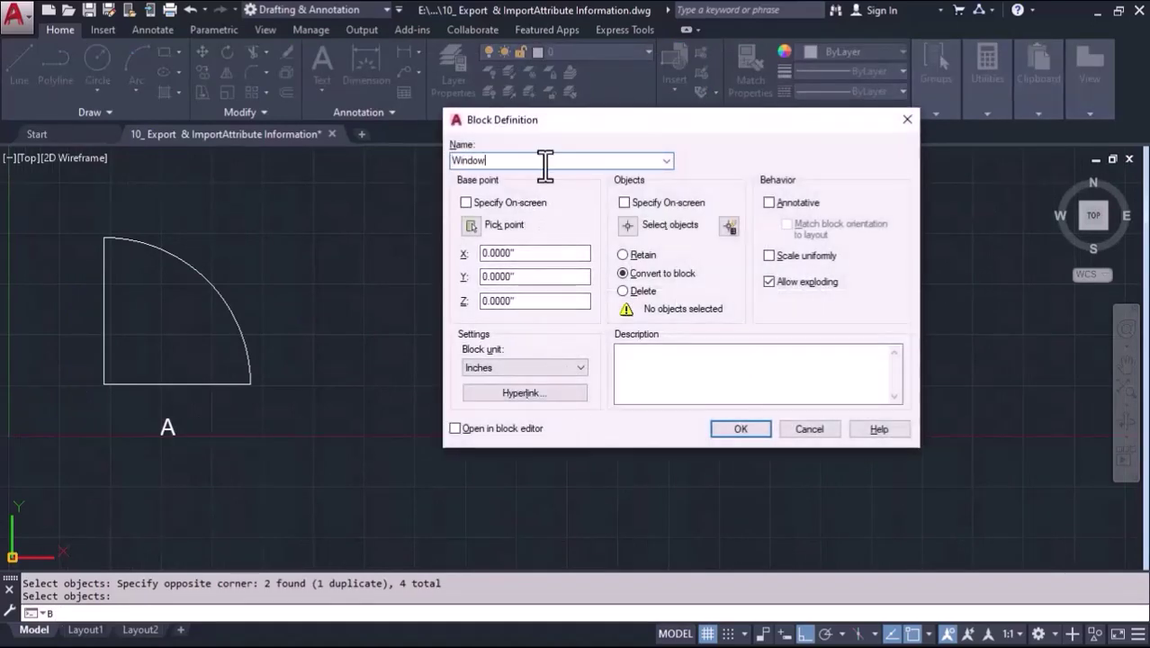
click(471, 224)
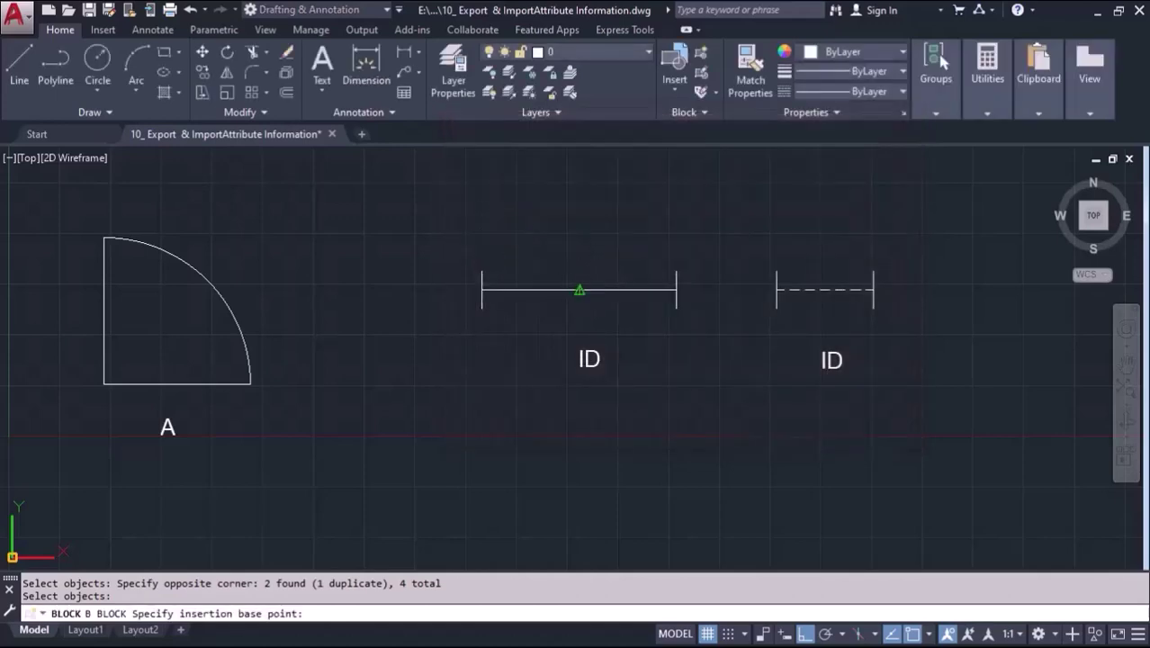
click(580, 289)
Step: Select the solid-line symbol and its ID attribute as the block's objects, and create the block with ID value B
click(627, 225)
click(690, 231)
click(451, 383)
key(Return)
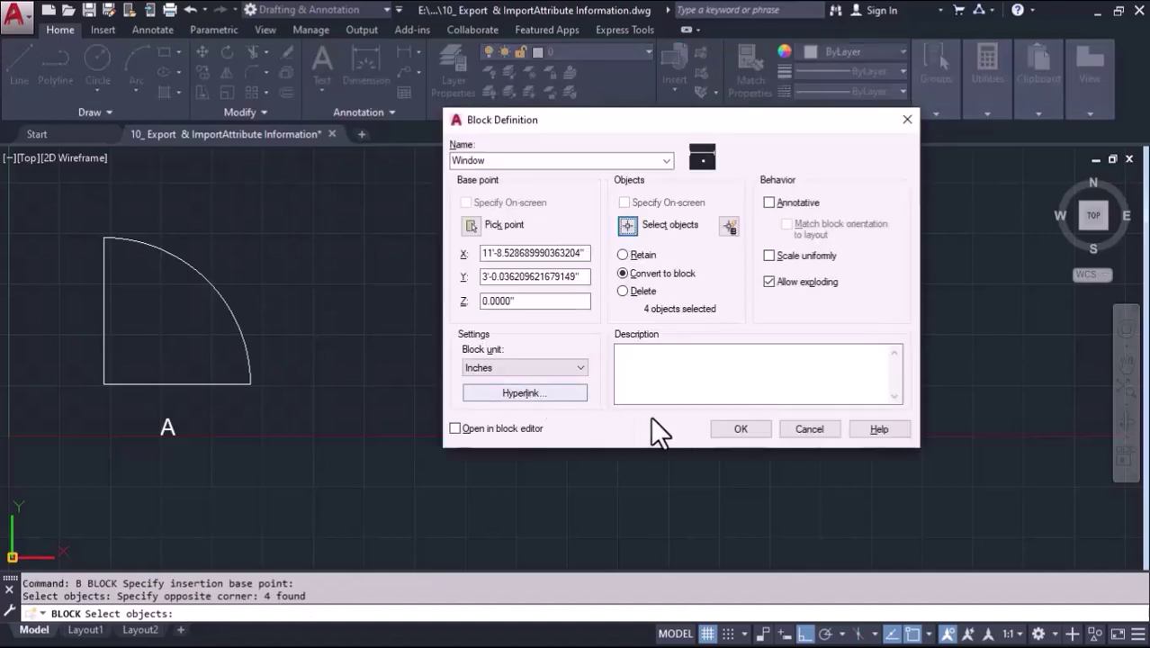
click(735, 429)
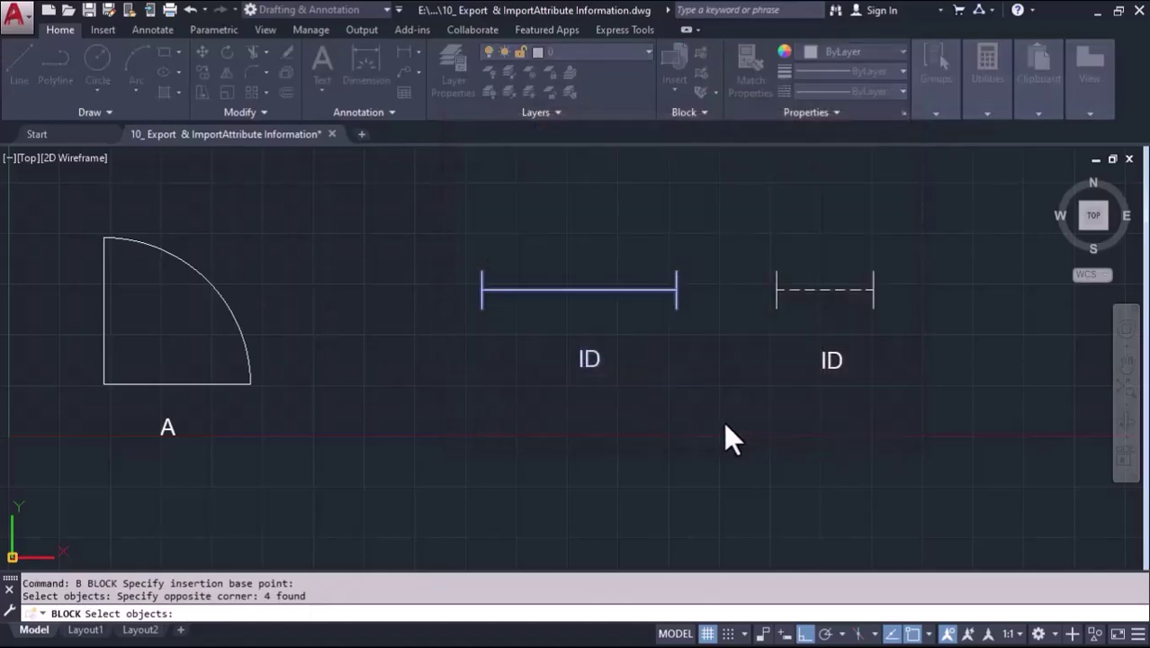
click(446, 511)
Step: Start a block definition named Ventilator with its base point at the midpoint of the dashed line
middle_drag(791, 431, 667, 427)
text(B)
key(Return)
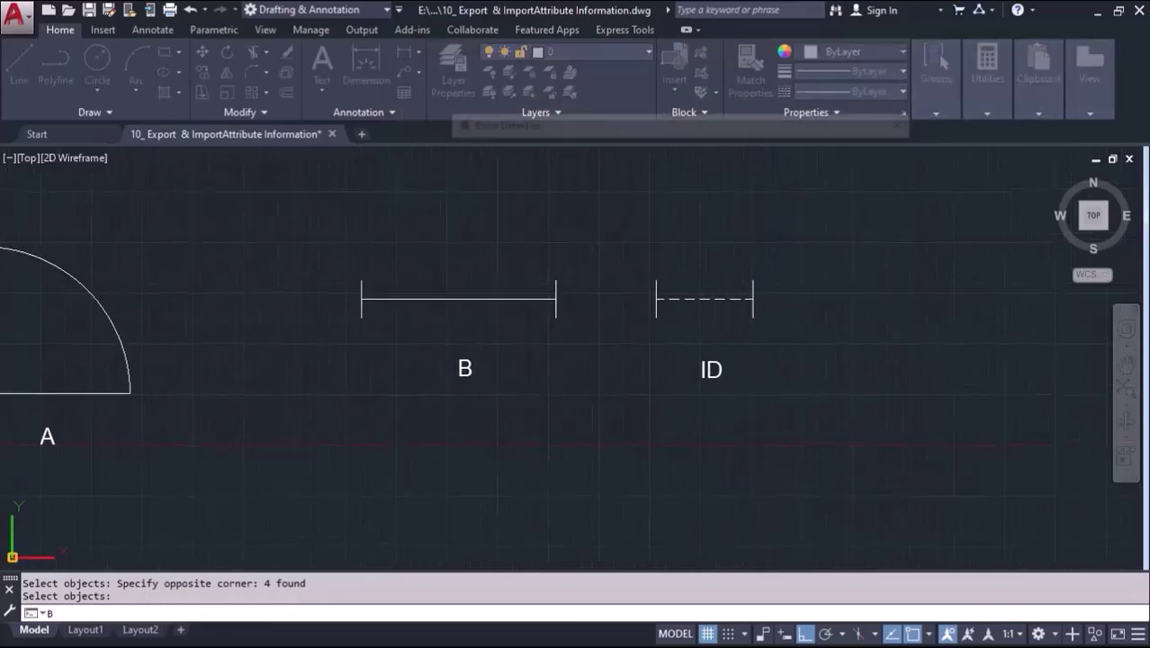
text(V)
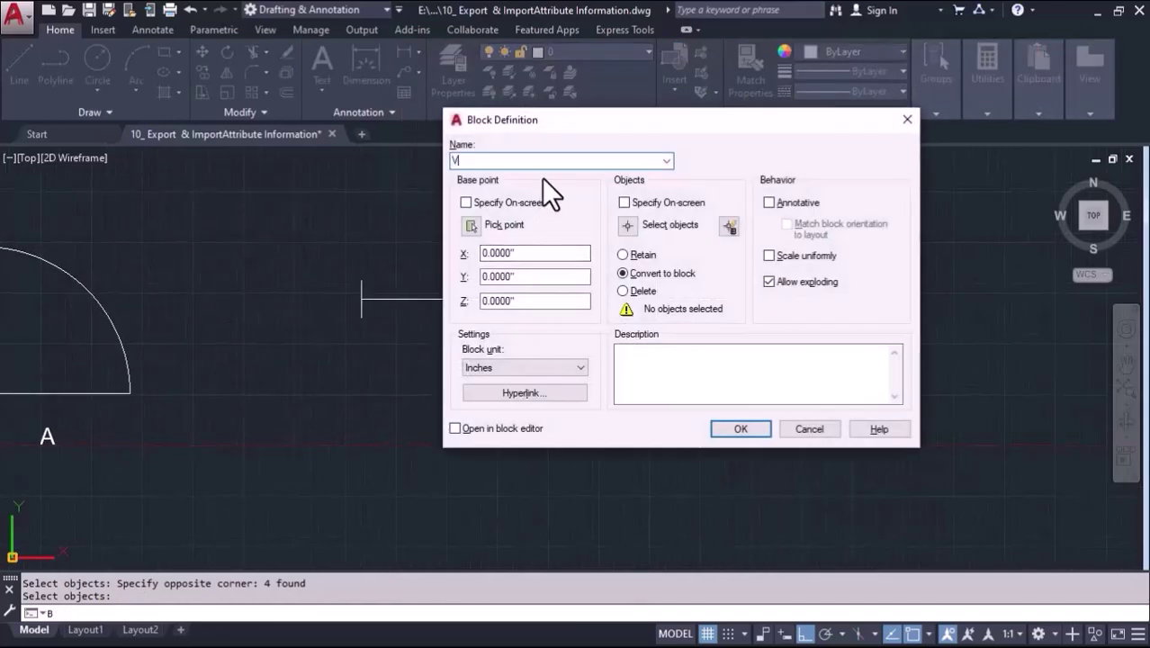
text(entilator)
click(471, 225)
click(704, 297)
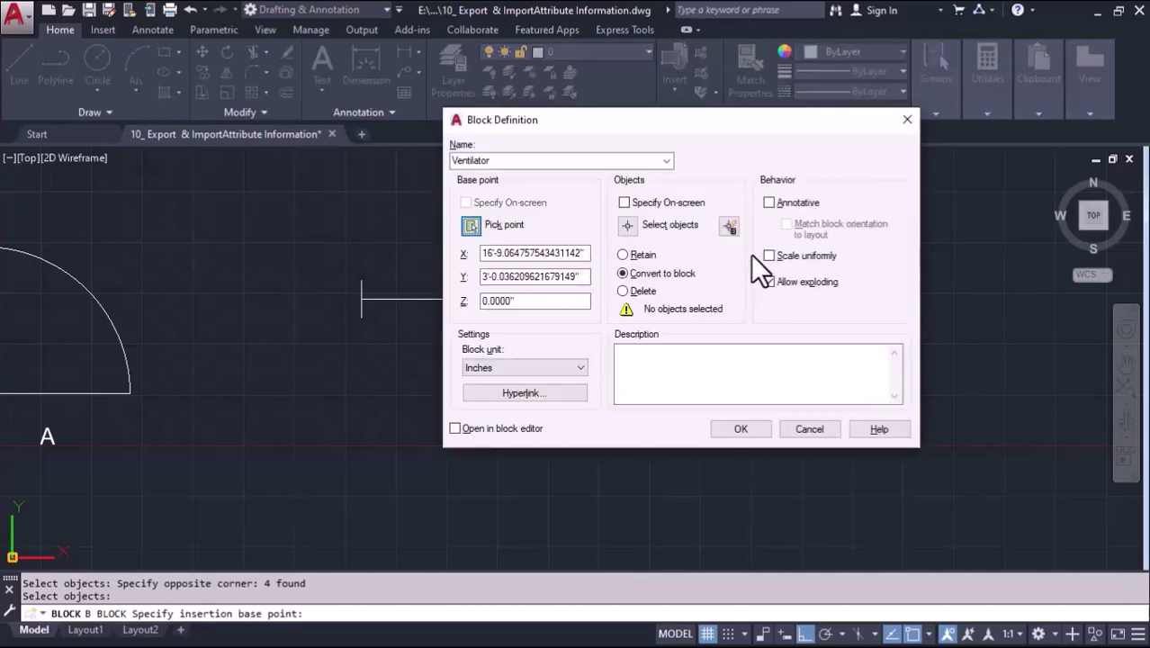
Step: Select the dashed-line symbol and its ID attribute as the block's objects, and create the block with ID value C
click(644, 231)
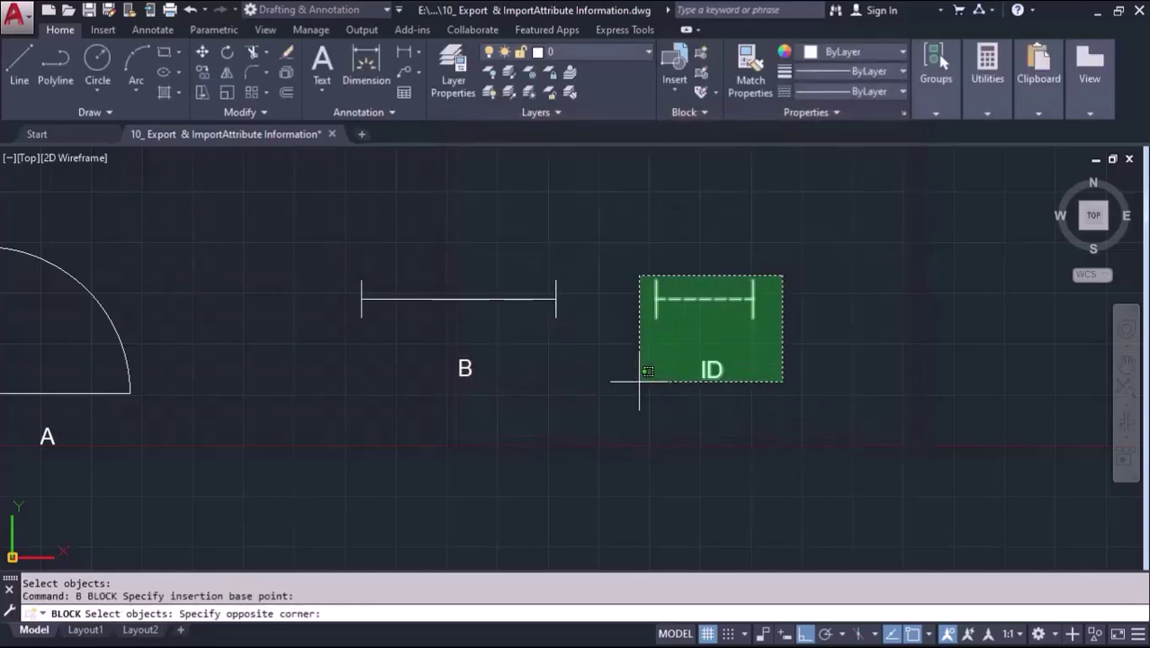
click(753, 269)
click(635, 383)
key(Return)
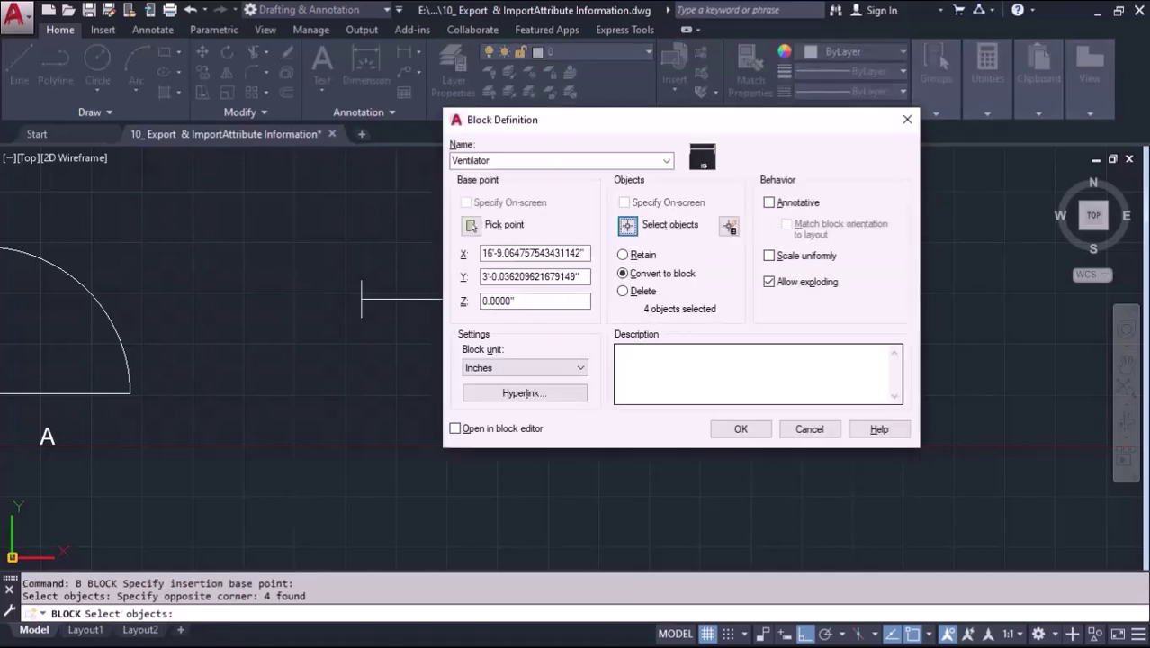
click(740, 429)
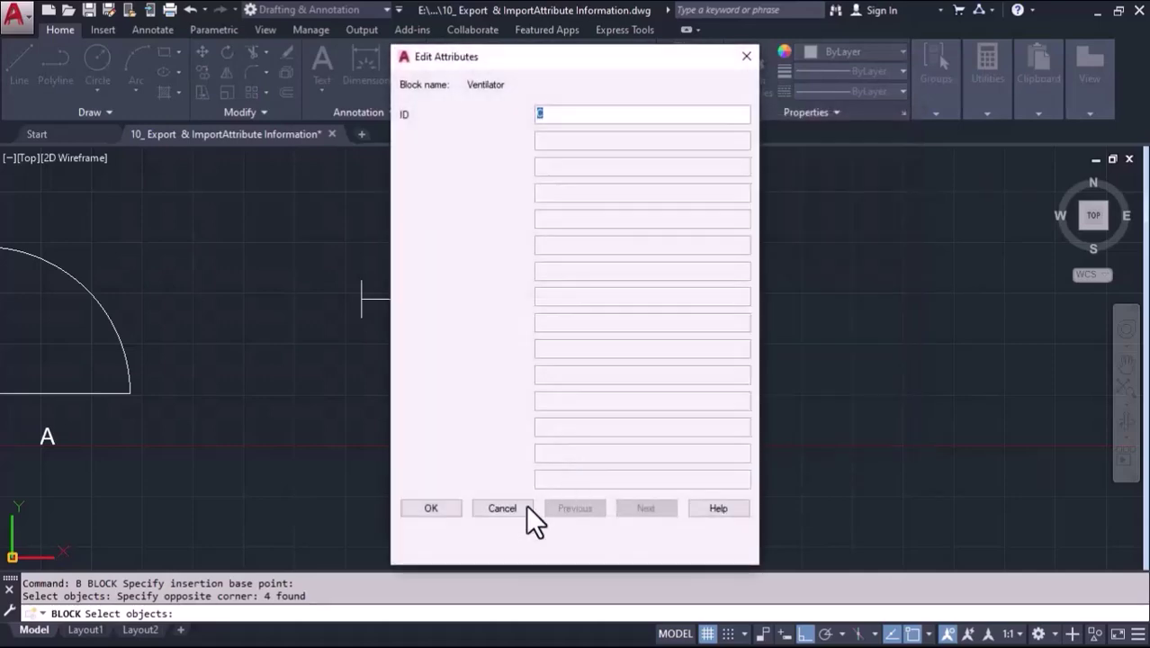
click(447, 506)
Step: Start an attribute export with 10_ Export & ImportAttribute Information.txt as the output file in New folder
scroll(462, 490, down, 3)
middle_drag(462, 487, 549, 442)
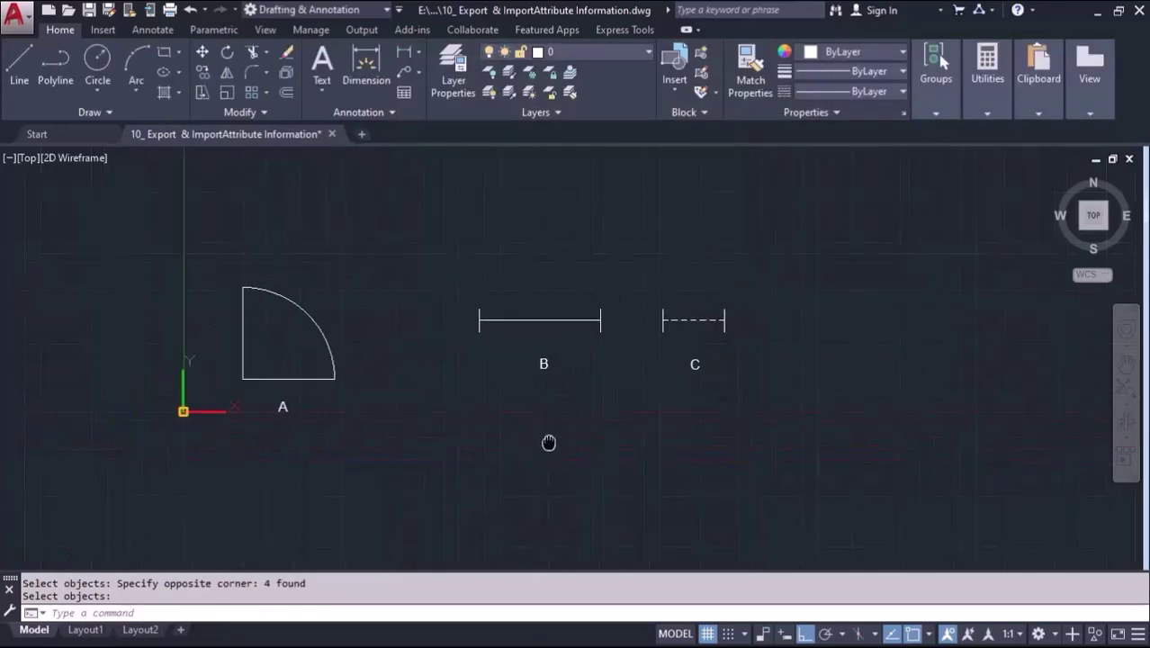
middle_drag(428, 421, 461, 411)
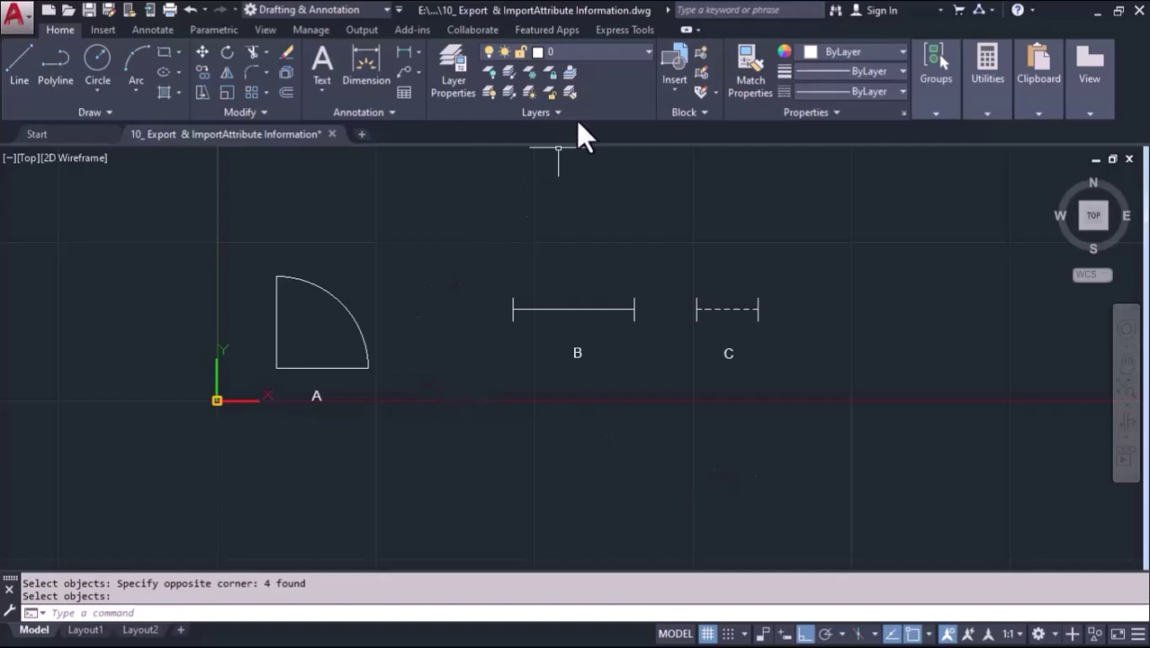
click(629, 28)
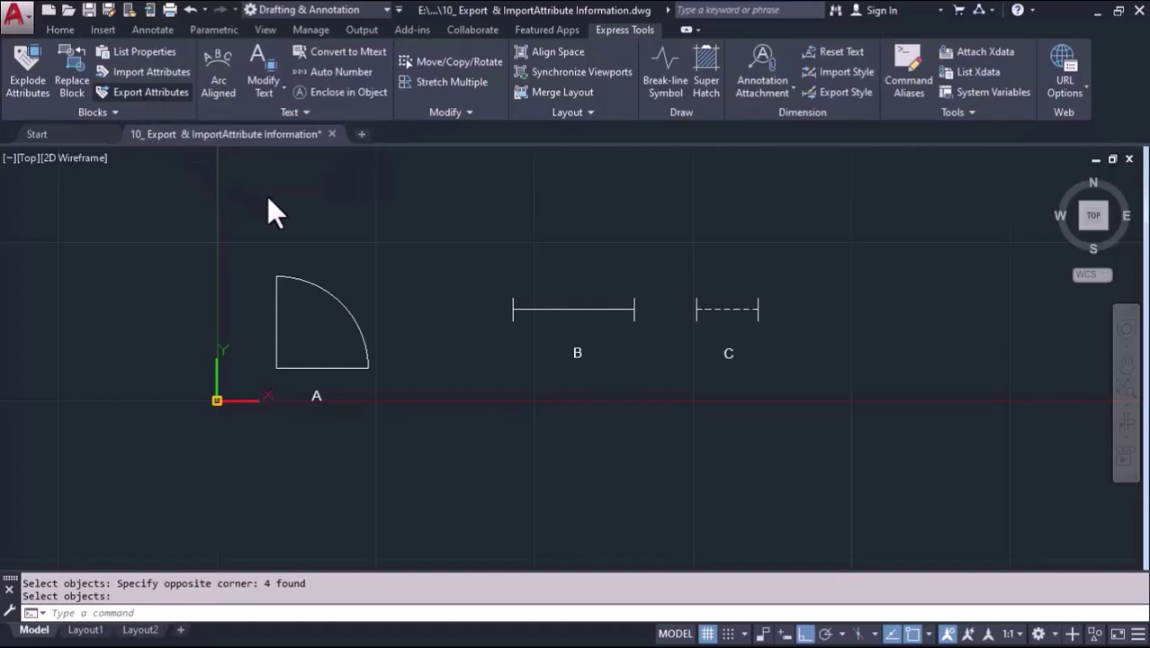
key(Return)
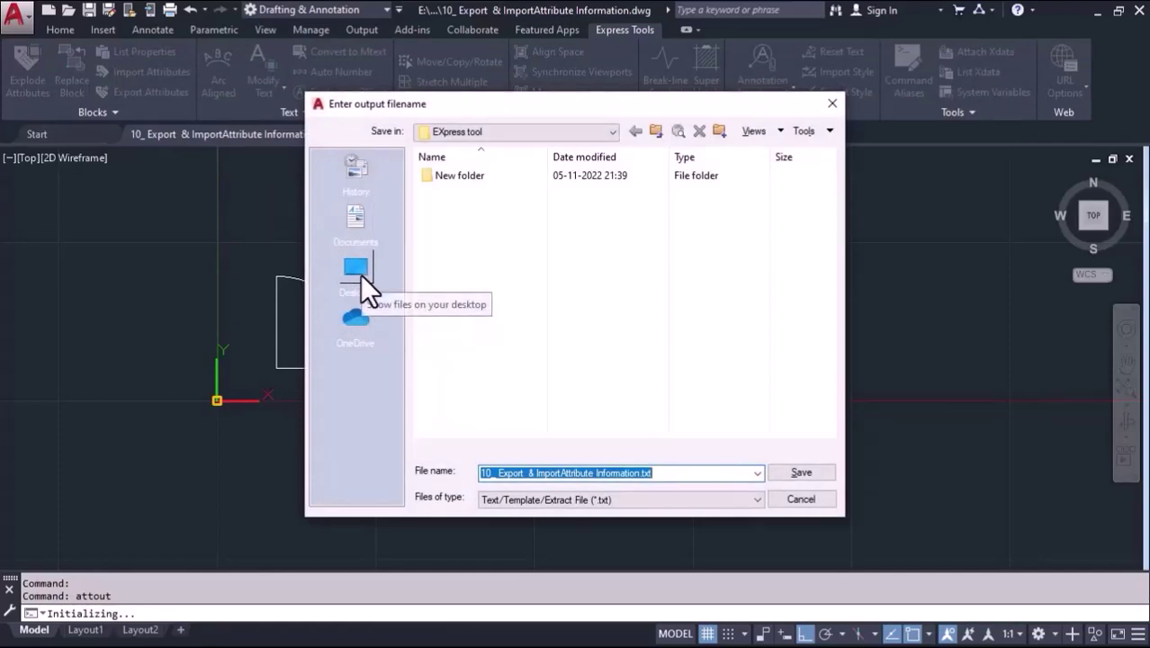
double_click(475, 176)
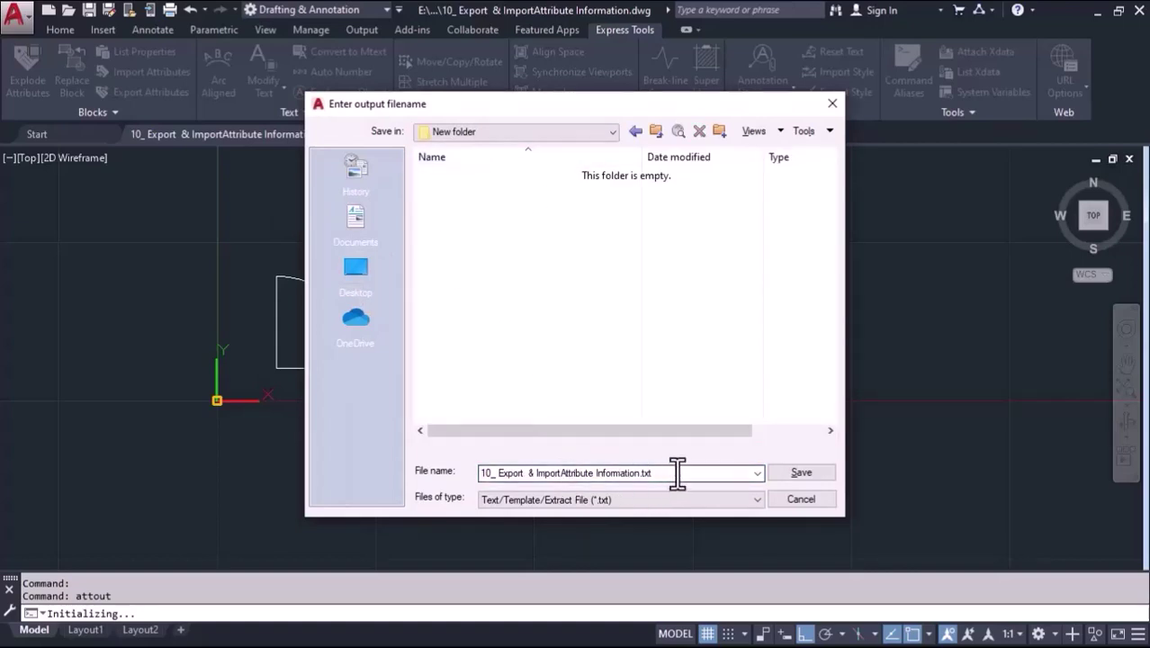
drag(675, 471, 531, 477)
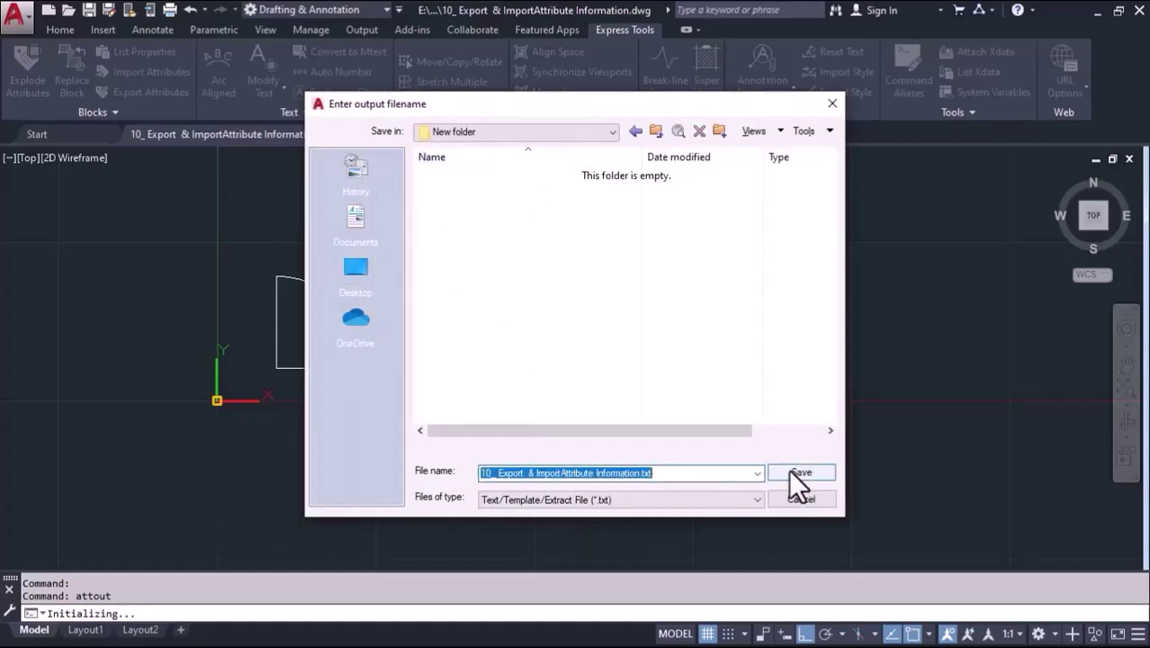
click(679, 472)
drag(679, 473, 485, 471)
click(801, 472)
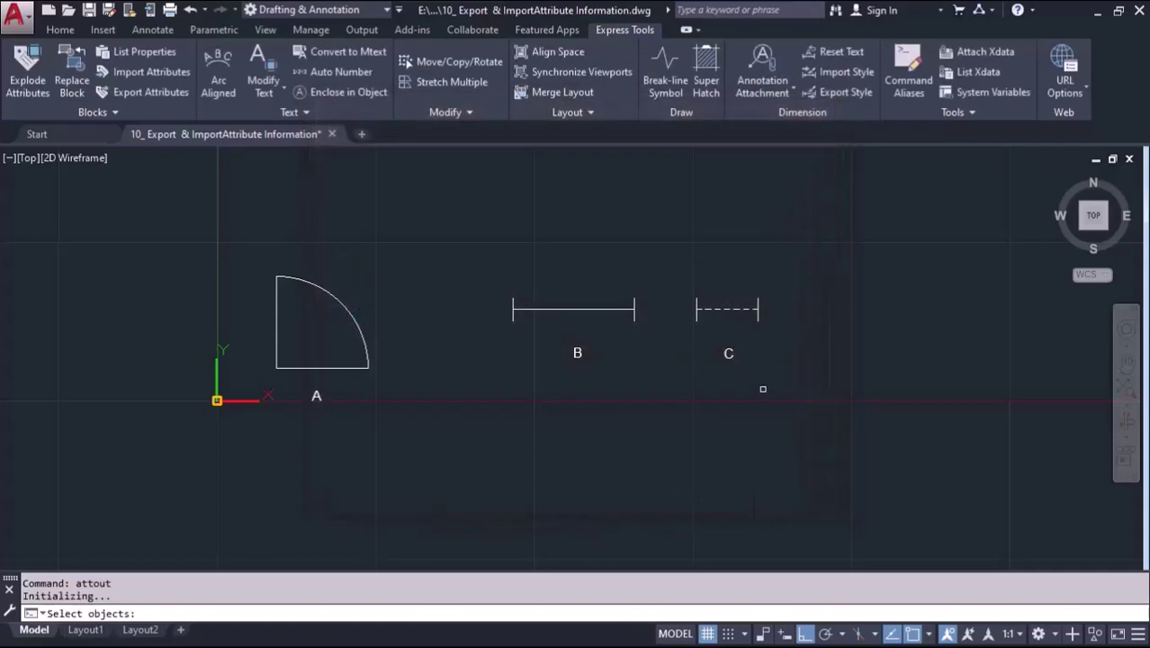
Step: Select the Door, Window and Ventilator blocks together and complete the attribute export
click(833, 255)
click(208, 463)
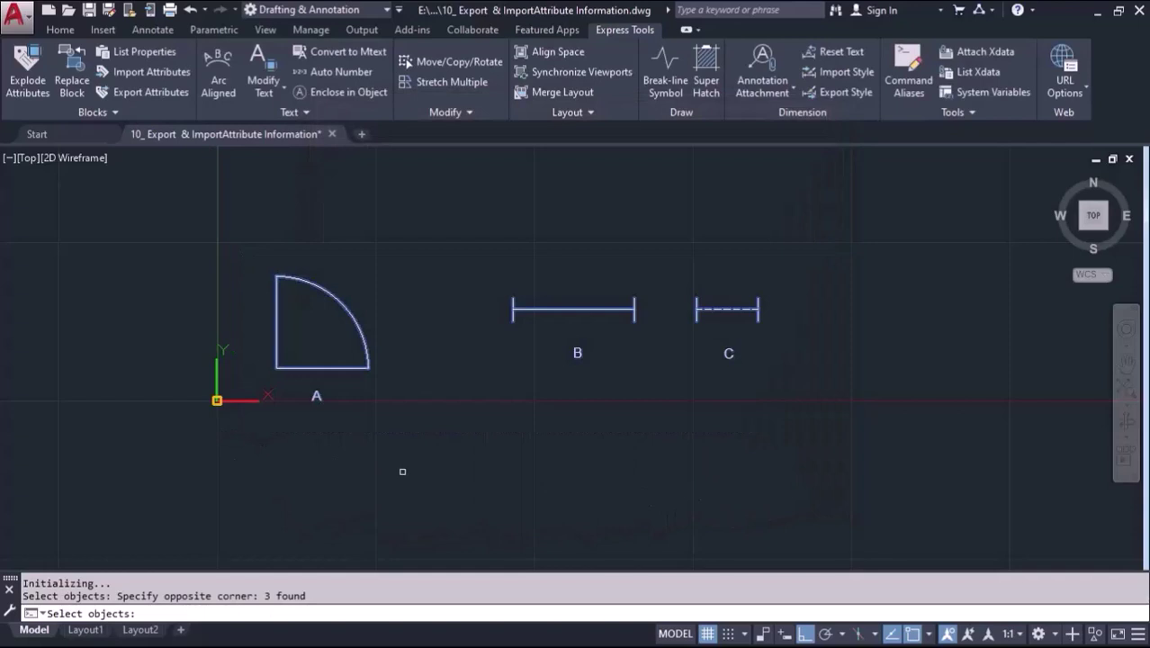
key(Return)
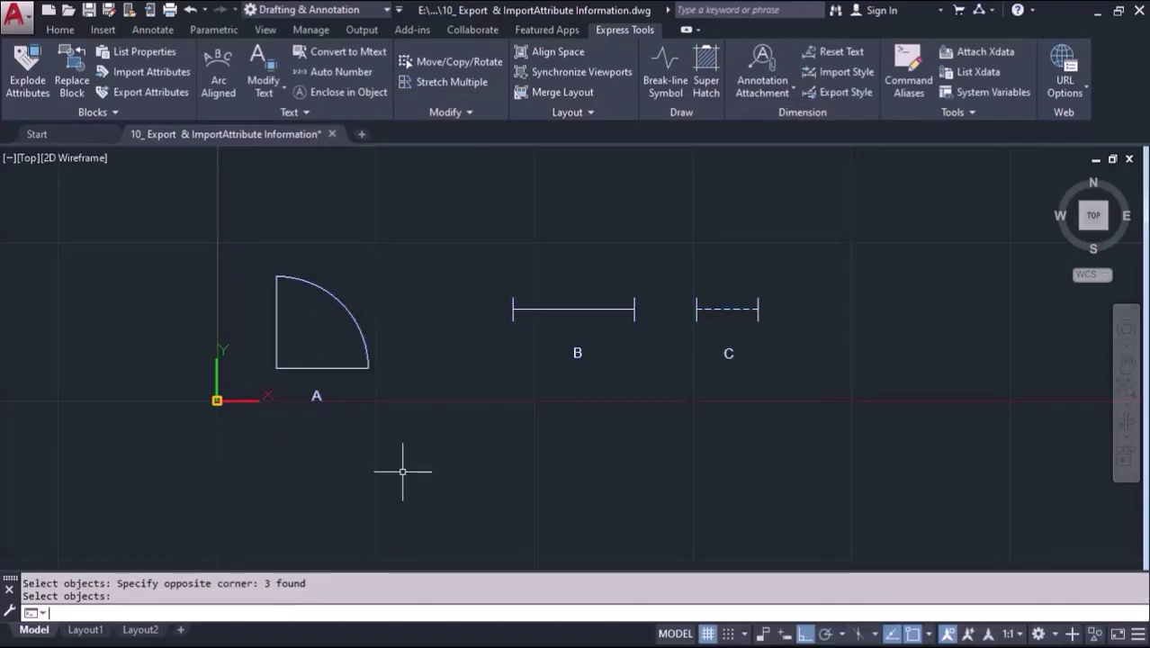
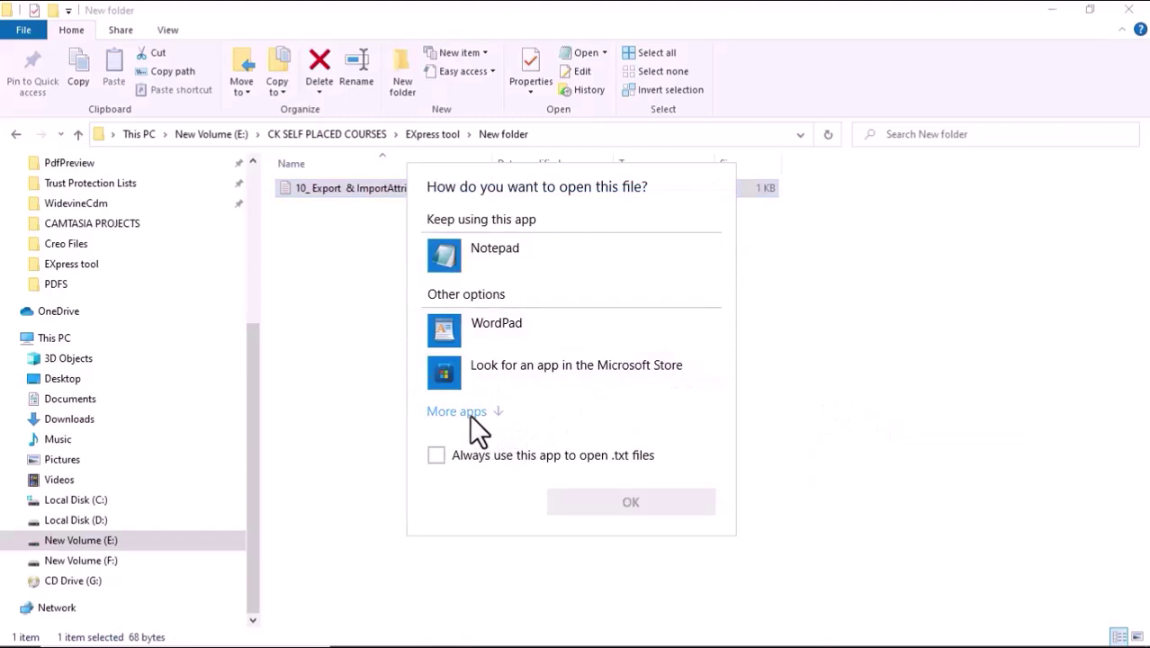
Step: Open the exported text file in Notepad and examine its handle, block name and ID entries
click(469, 414)
scroll(475, 407, down, 2)
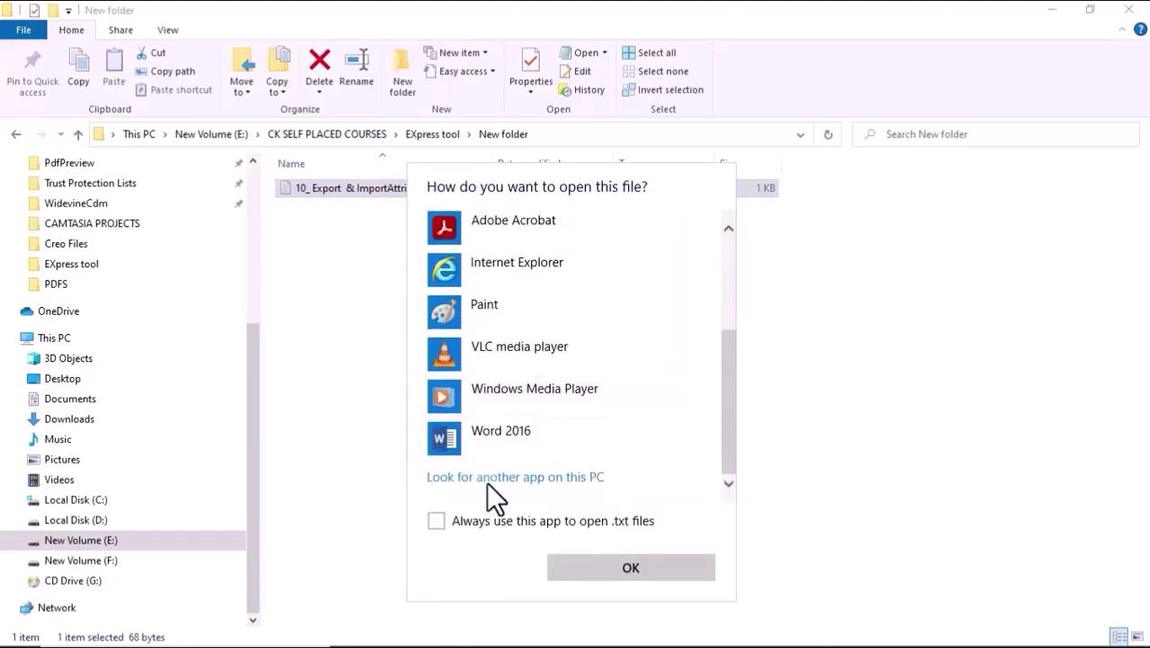
click(581, 566)
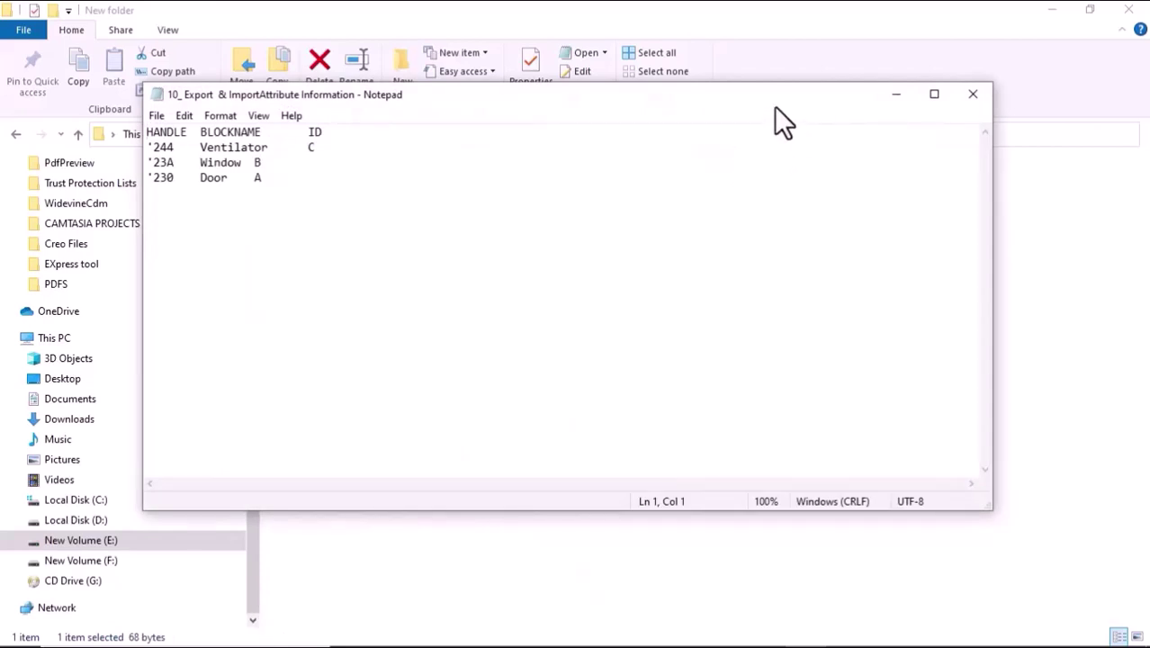
drag(774, 106, 947, 205)
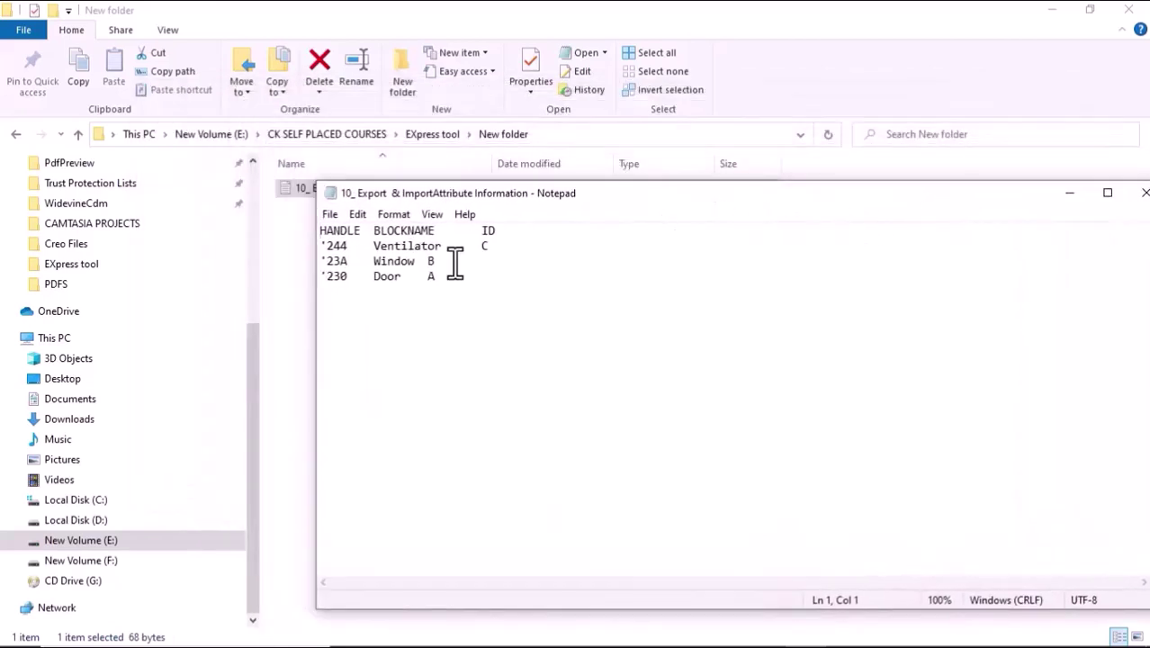
drag(322, 230, 345, 276)
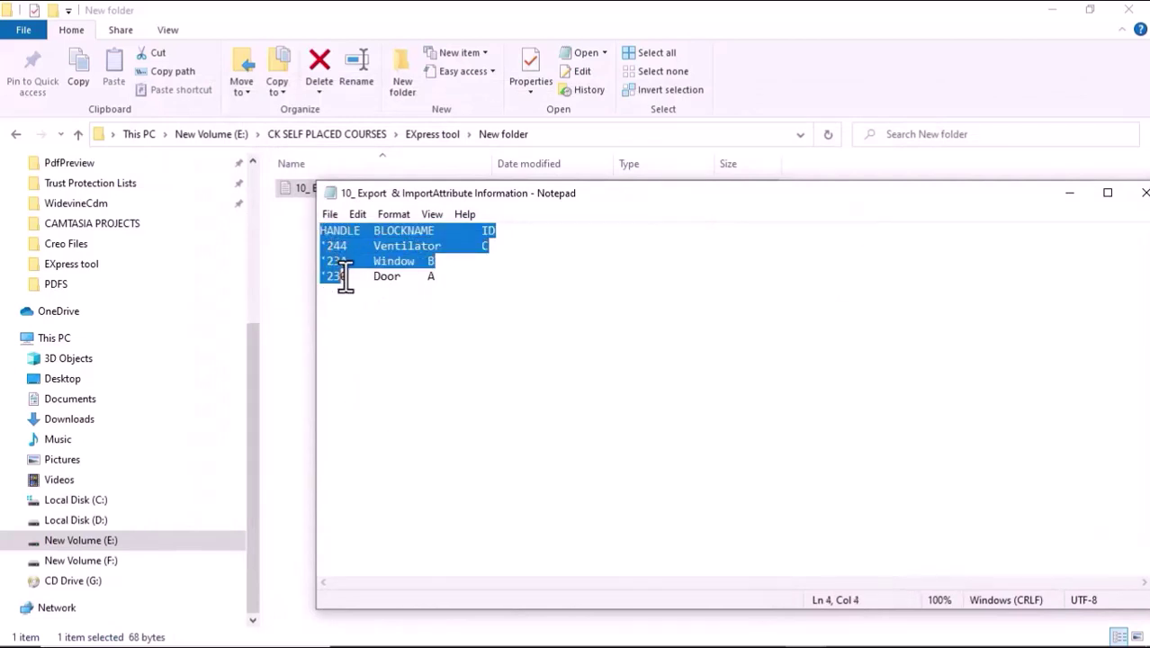
Step: Examine the handle values listed for the three blocks in the exported text file, and close the file
click(385, 290)
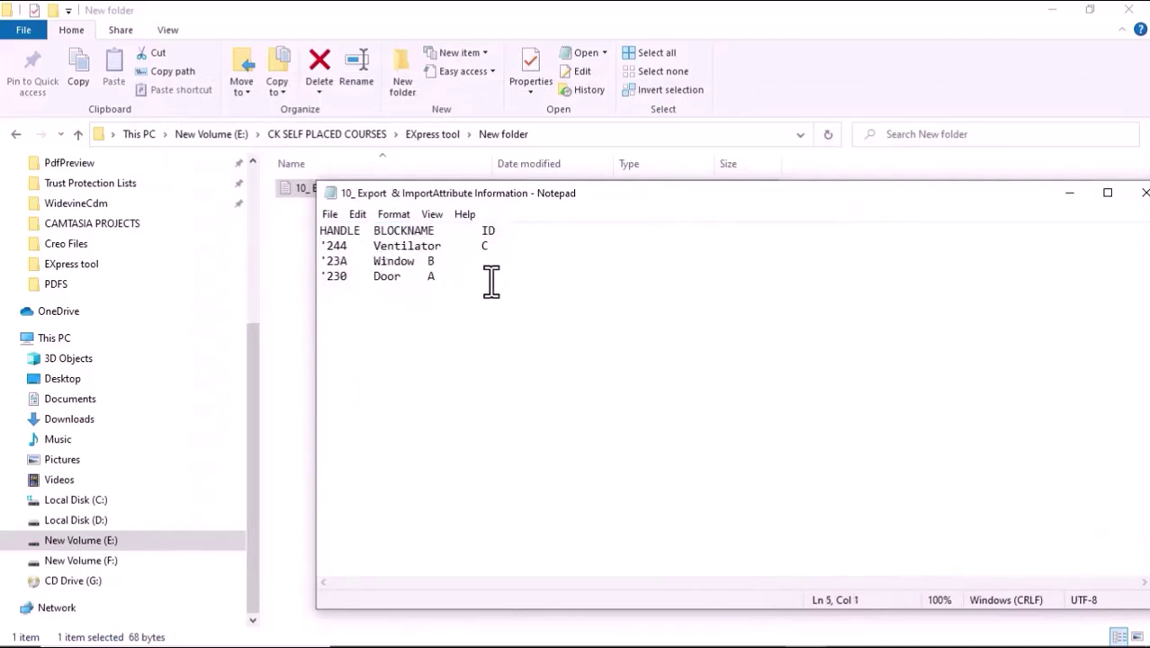
drag(355, 231, 357, 276)
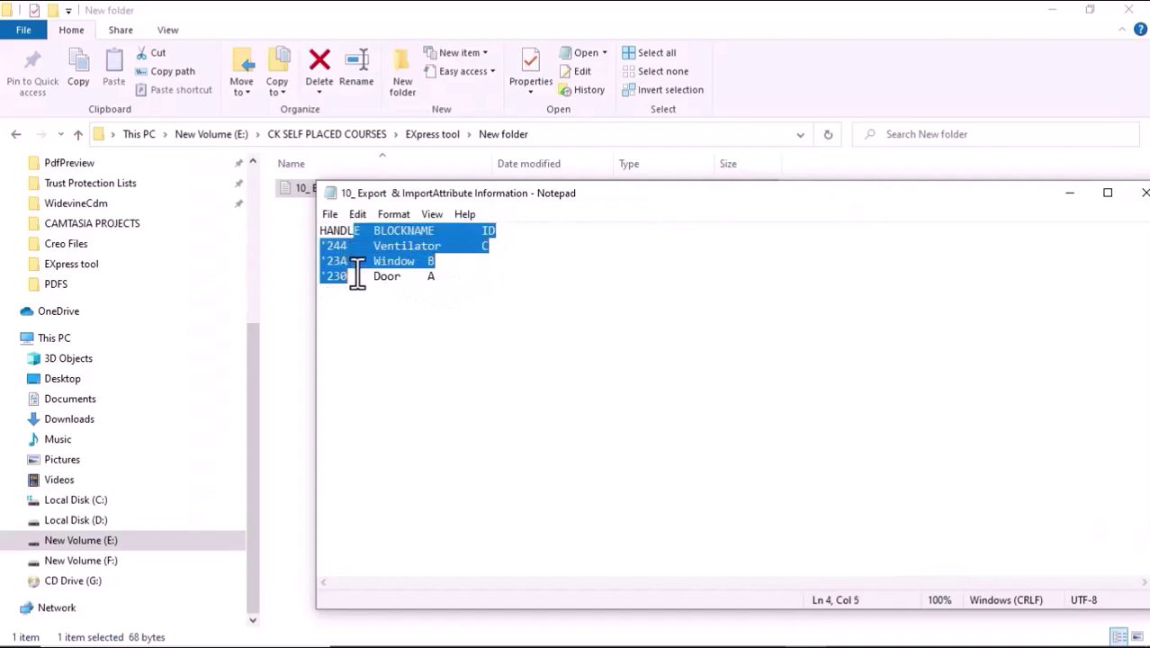
click(360, 295)
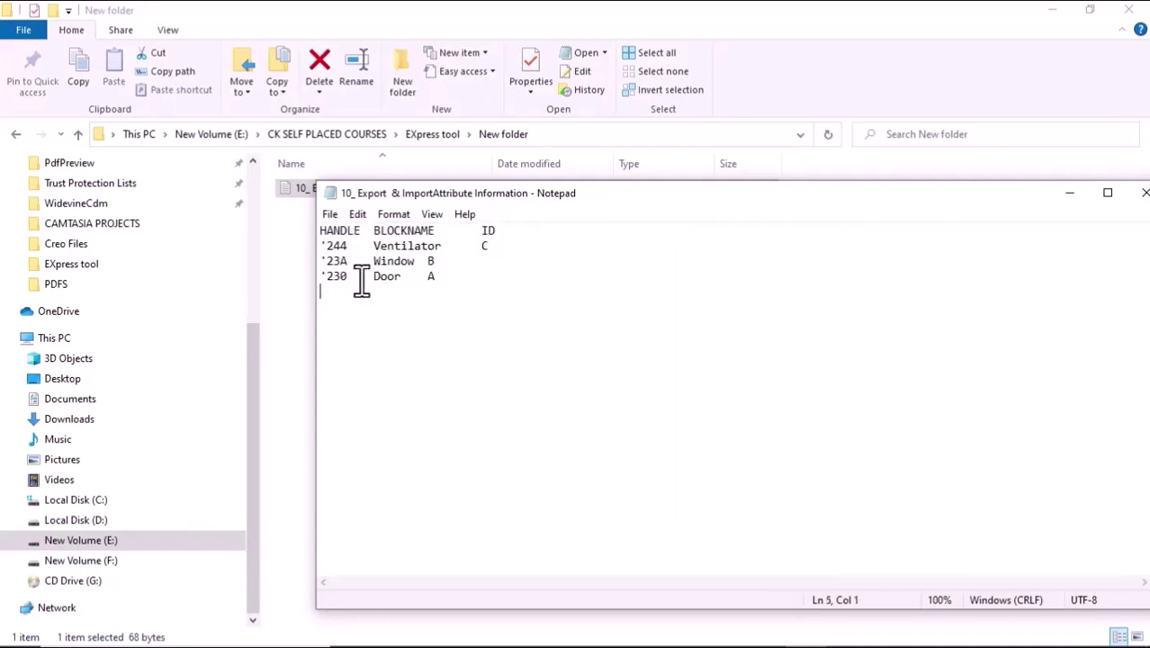
drag(997, 196, 929, 181)
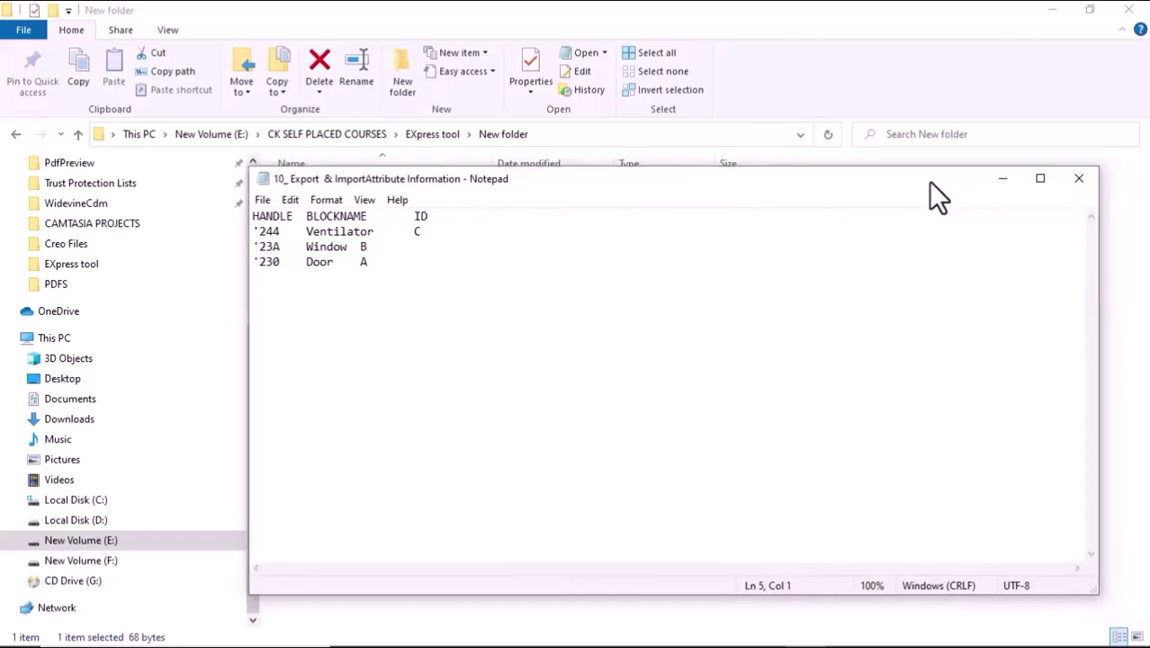
click(1078, 179)
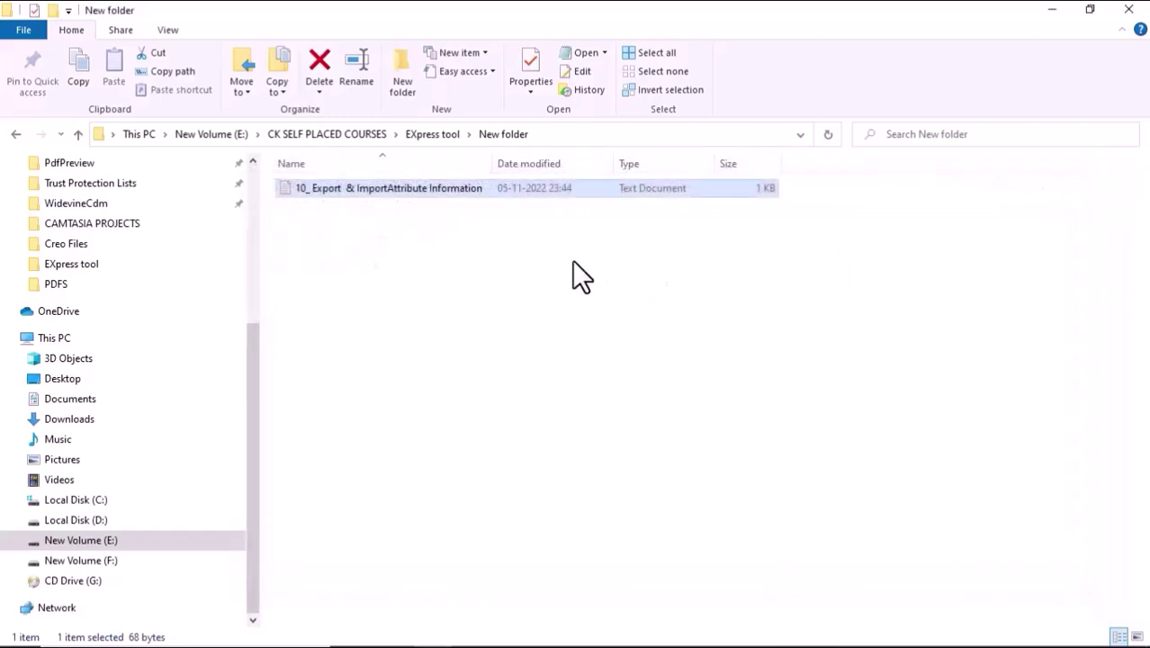
Step: Create a new Microsoft Excel worksheet in New folder with its default name and open it
right_click(456, 250)
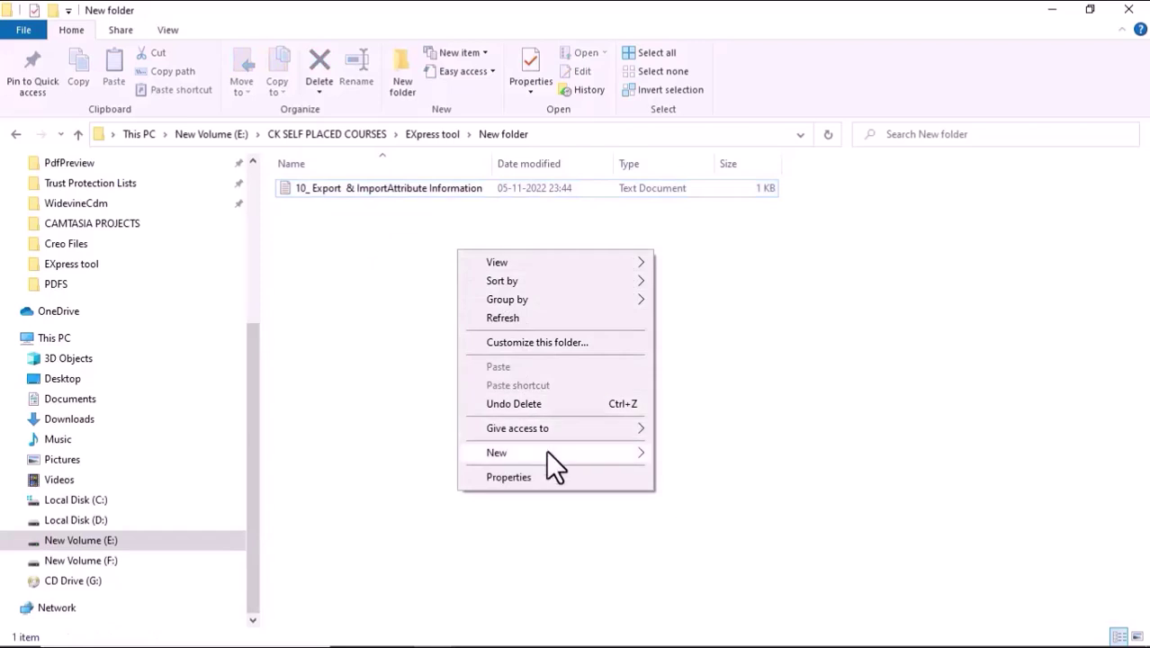
mouse_move(576, 450)
click(685, 432)
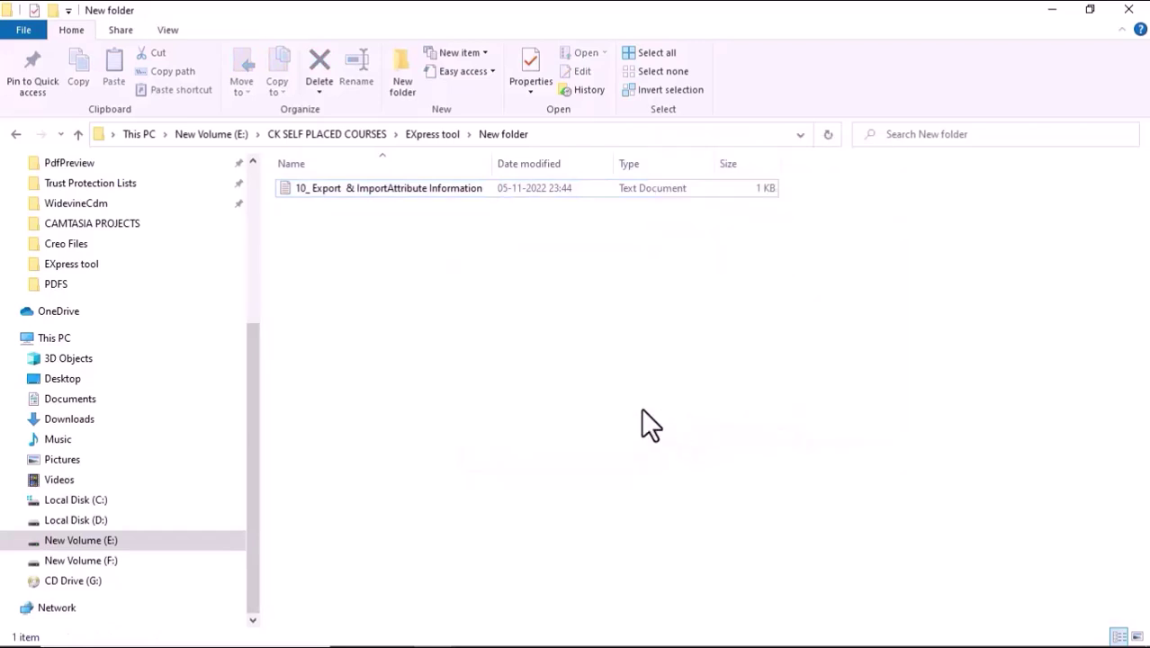
key(Return)
click(450, 205)
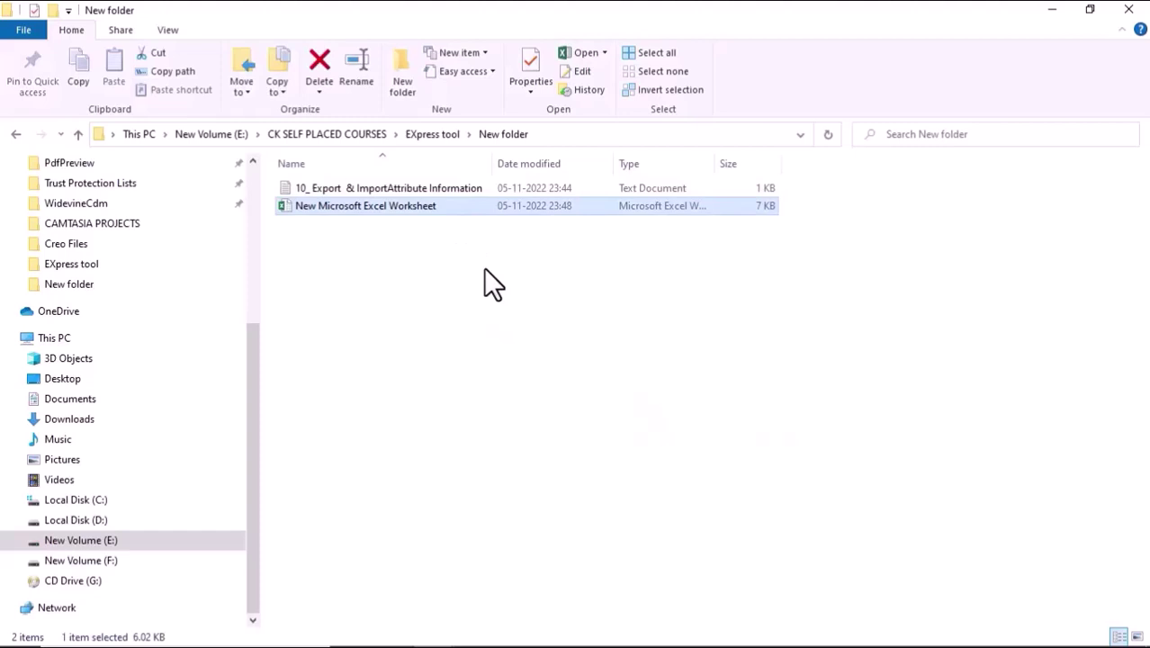
key(Return)
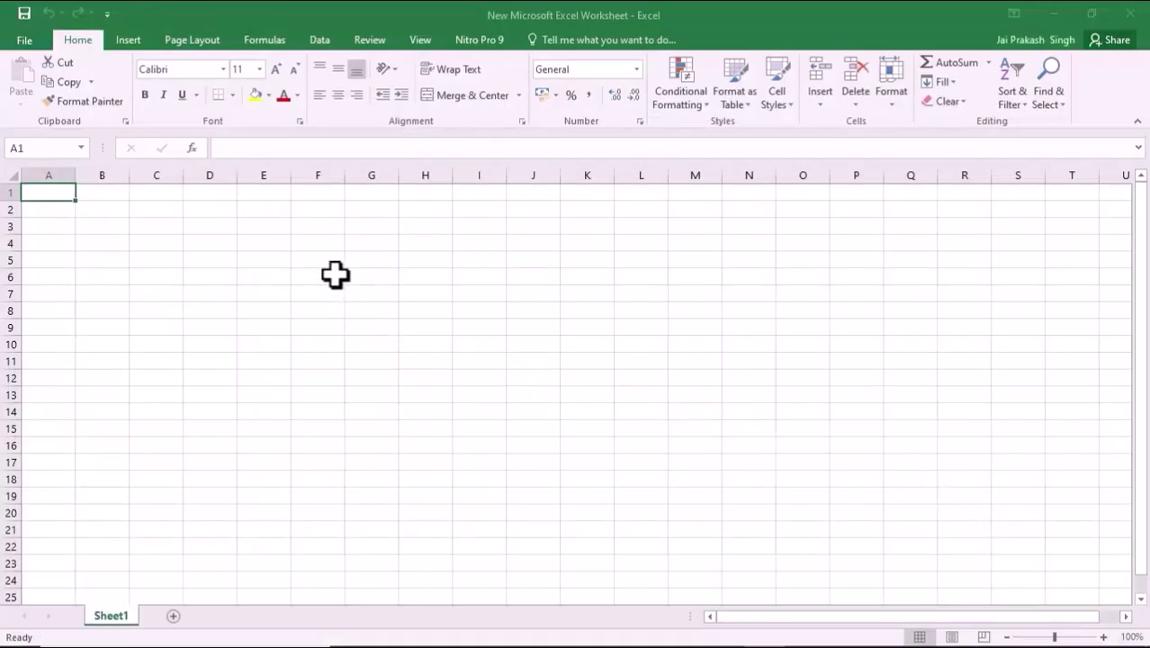
Step: Browse New folder from Excel with All Files shown, and open the 10_ Export & ImportAttribute Information text file
click(22, 41)
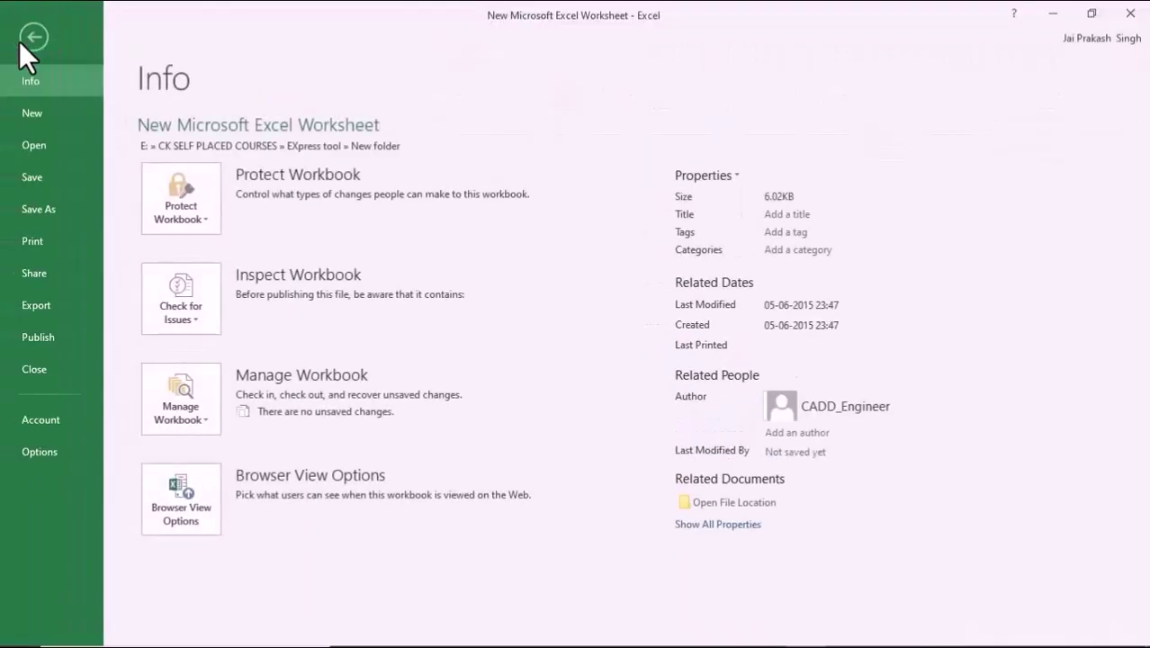
click(31, 145)
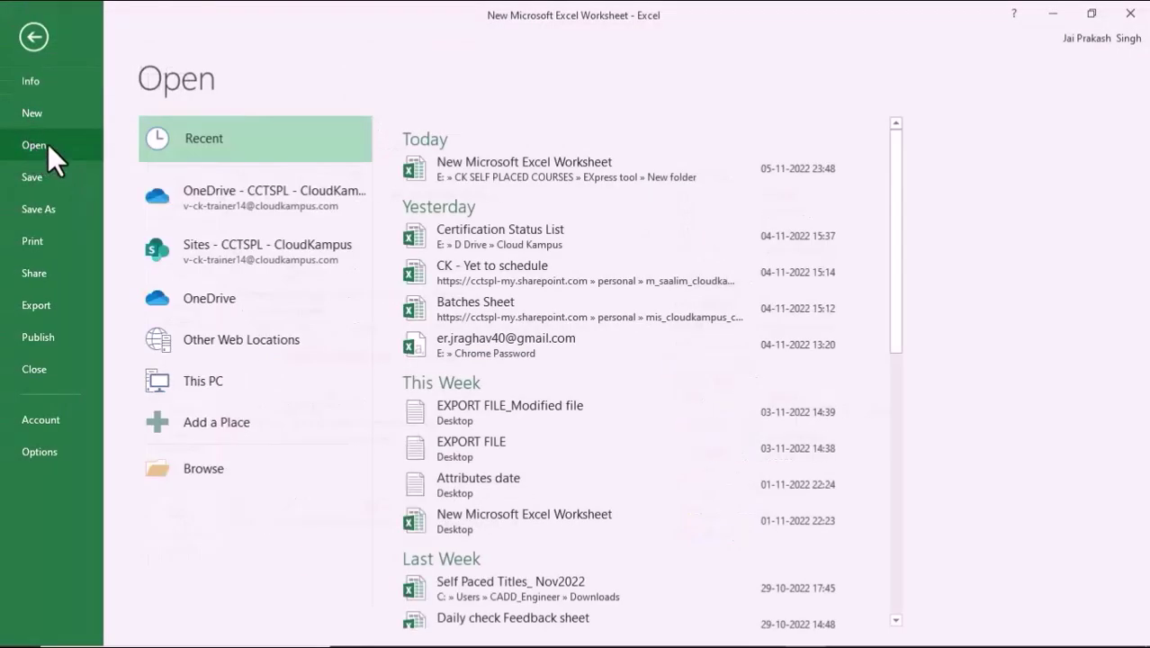
click(195, 469)
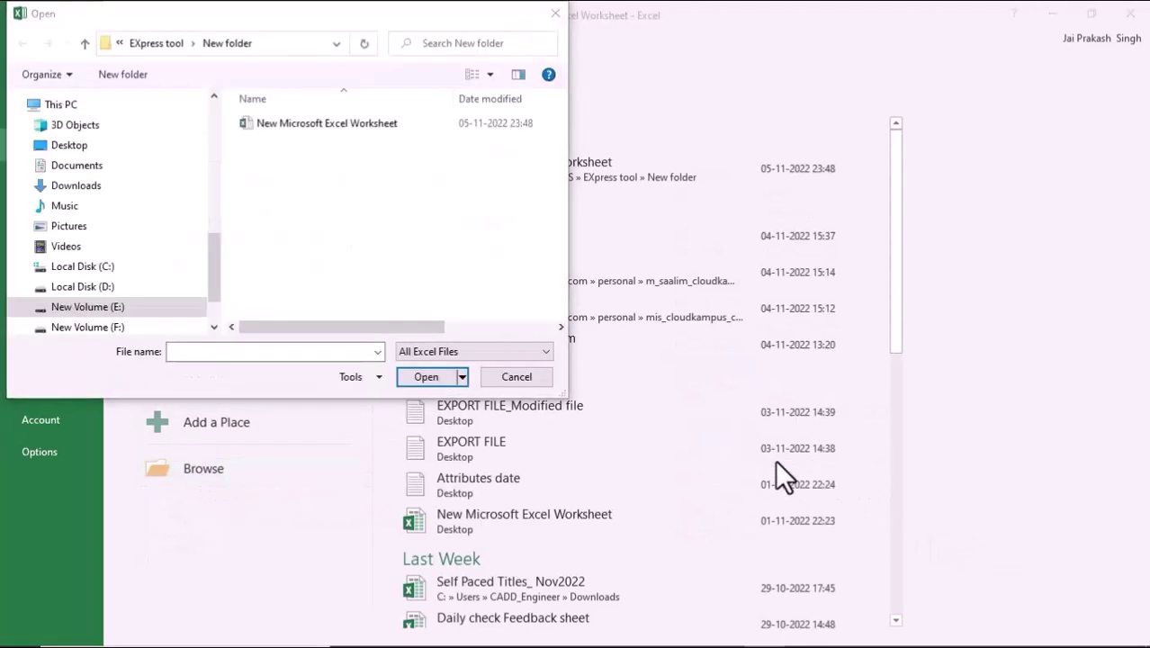
click(483, 351)
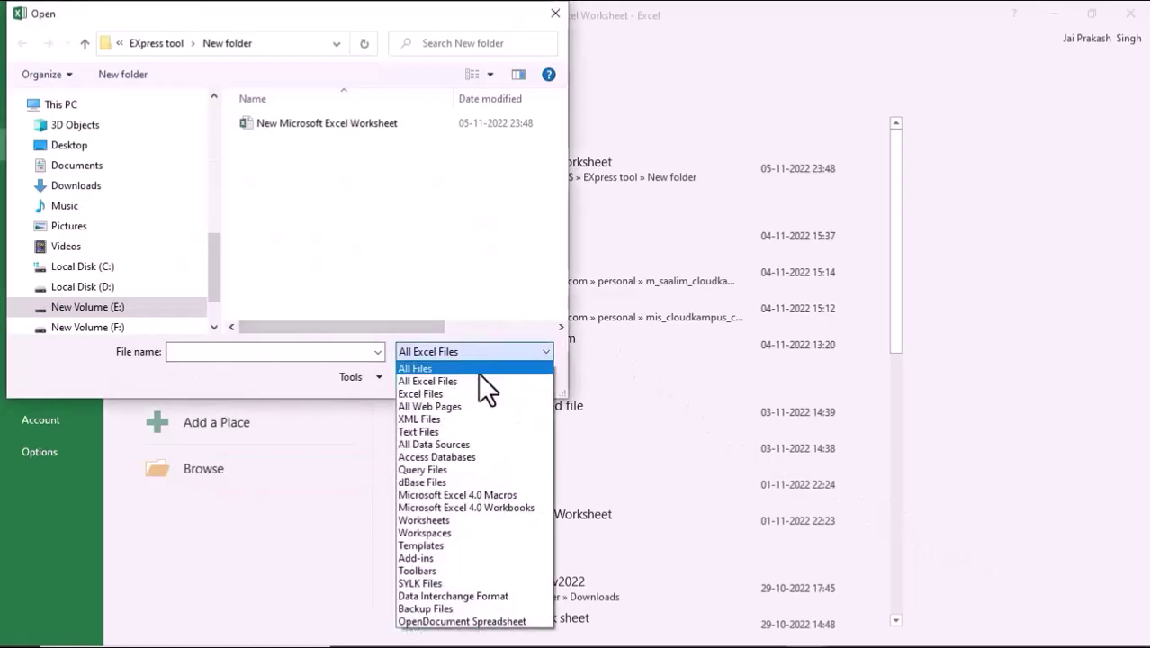
click(478, 372)
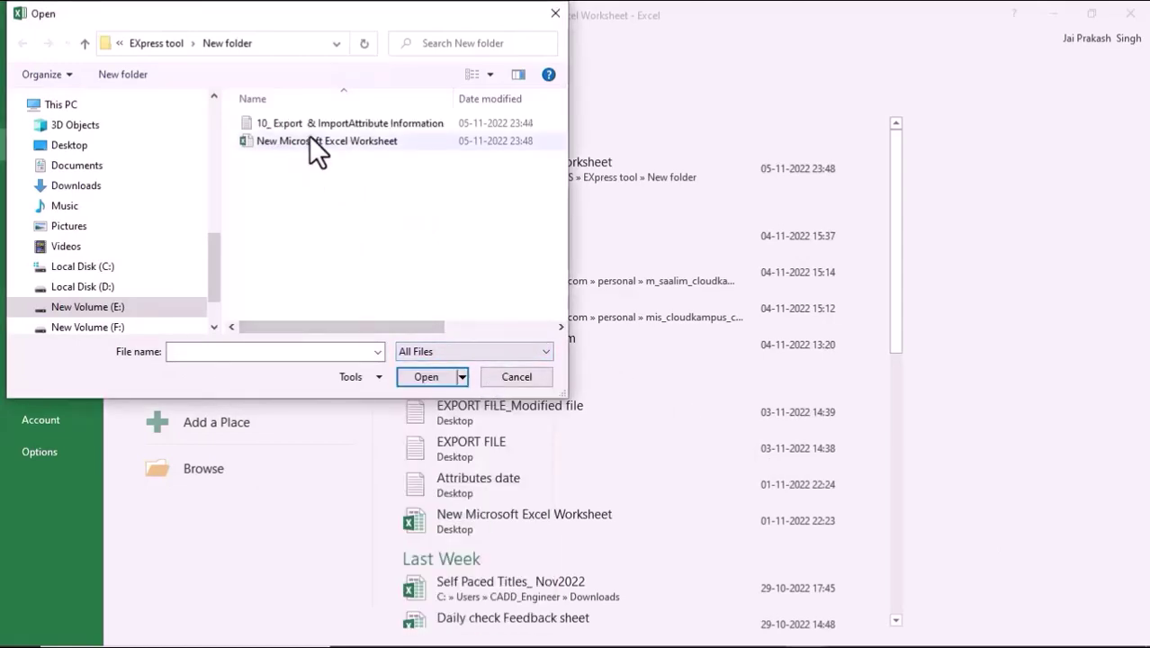
click(313, 126)
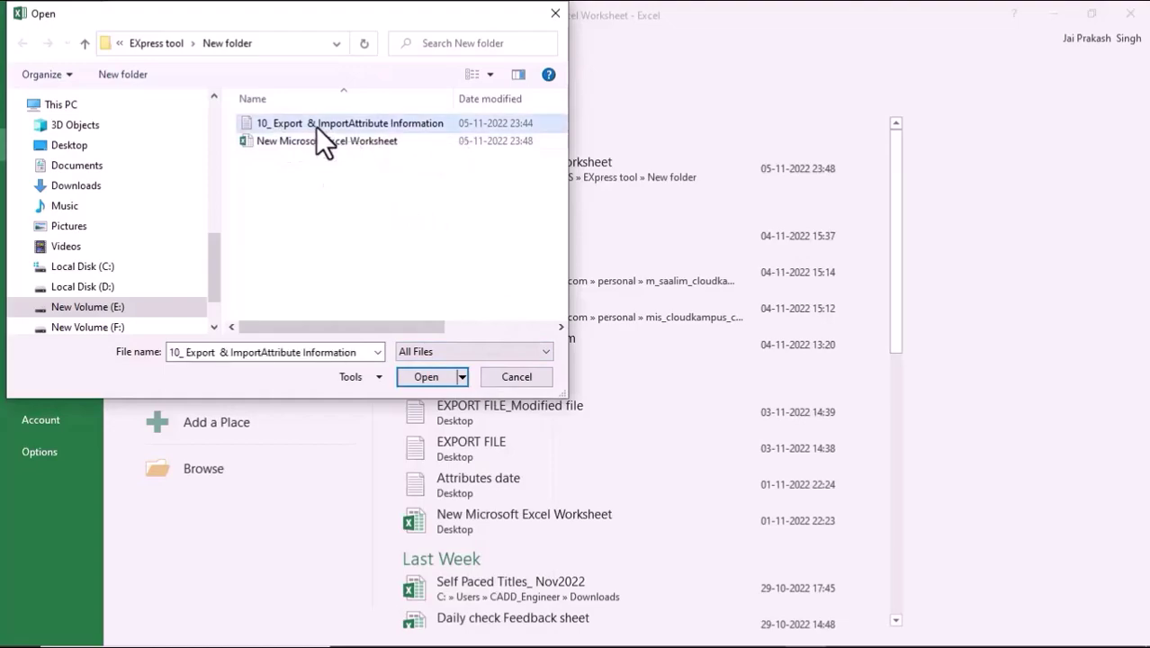
click(423, 377)
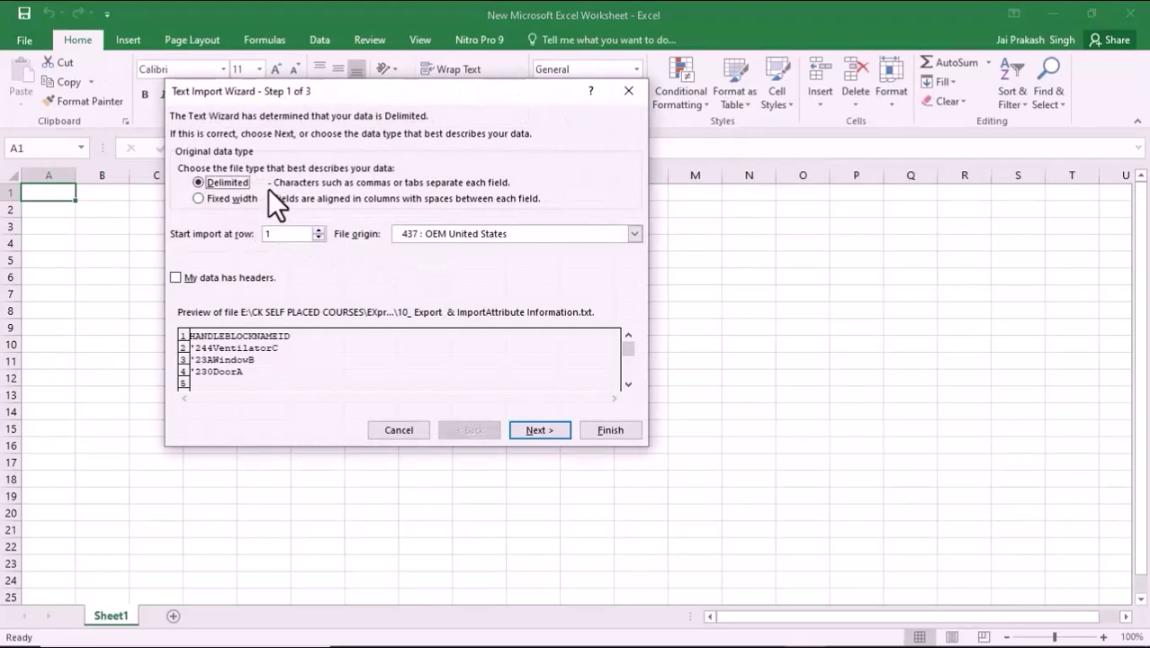
Step: Import the text as tab-delimited data with General column format, and widen the BLOCKNAME and HANDLE columns
click(531, 429)
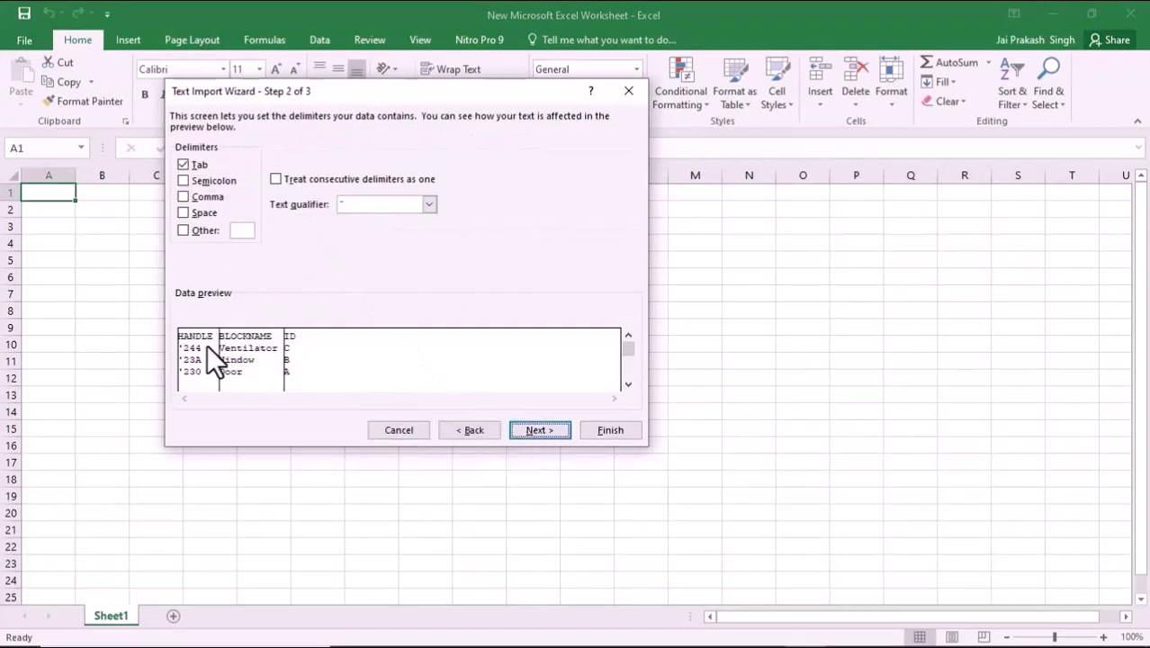
click(530, 431)
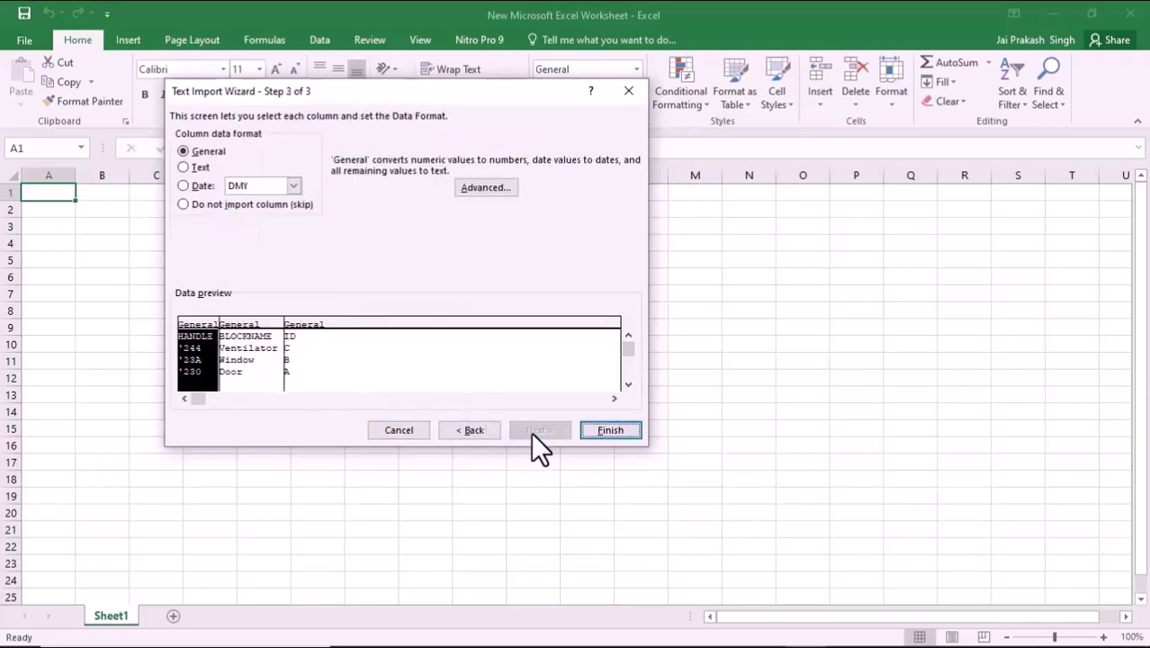
click(609, 430)
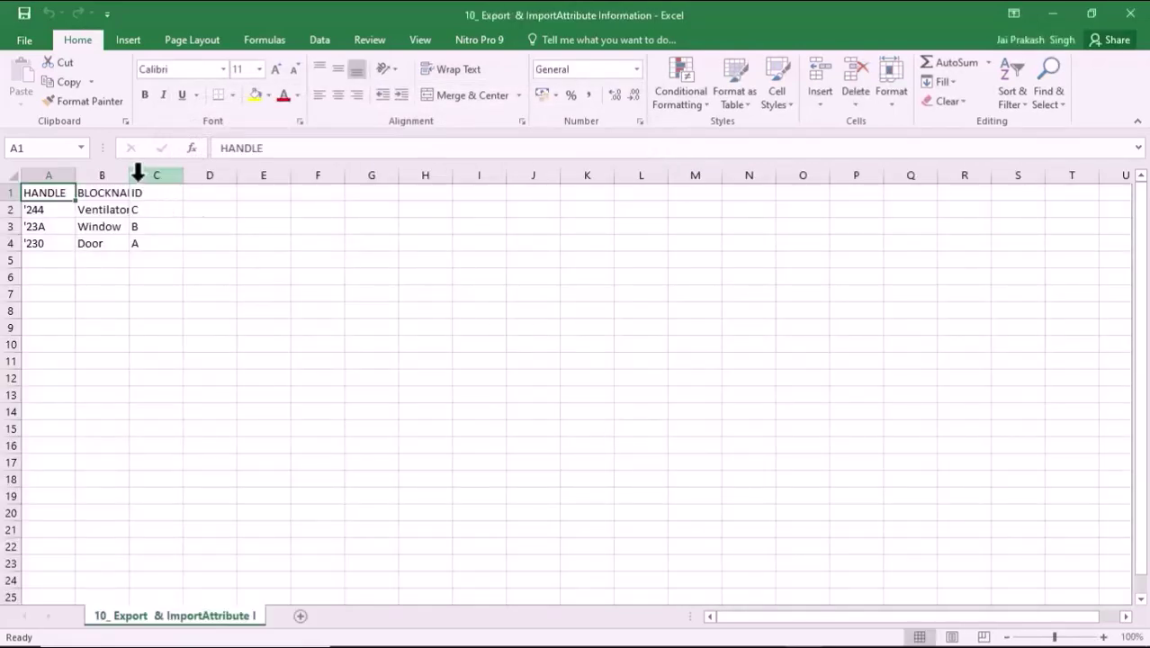
drag(128, 176, 163, 184)
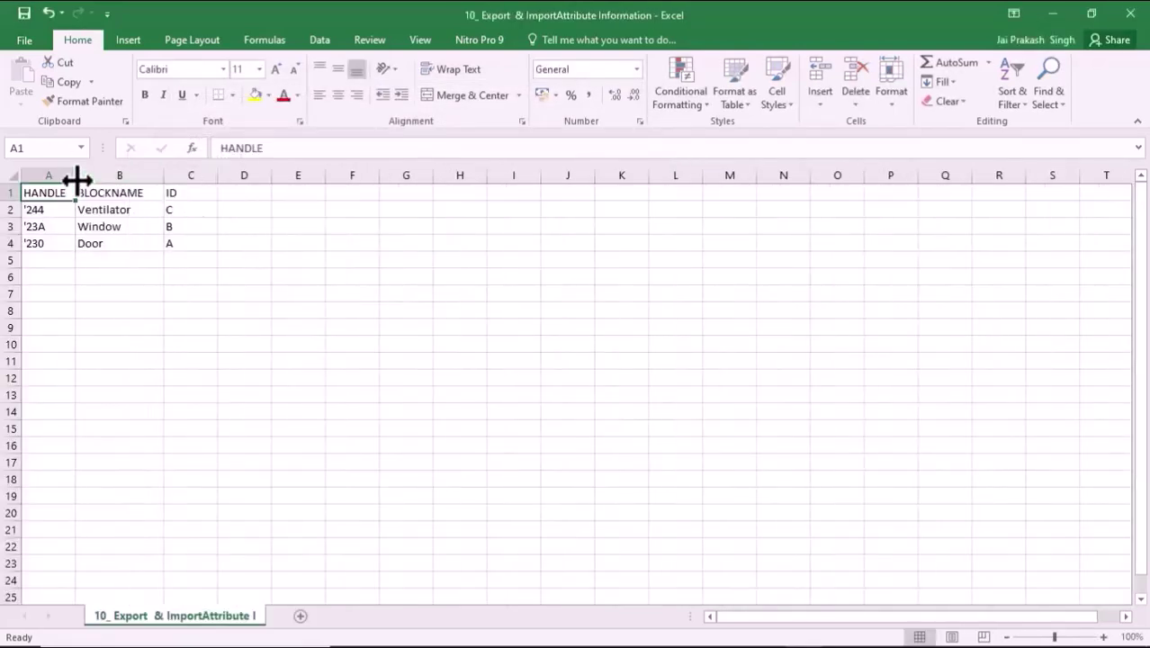
drag(76, 180, 89, 180)
click(128, 288)
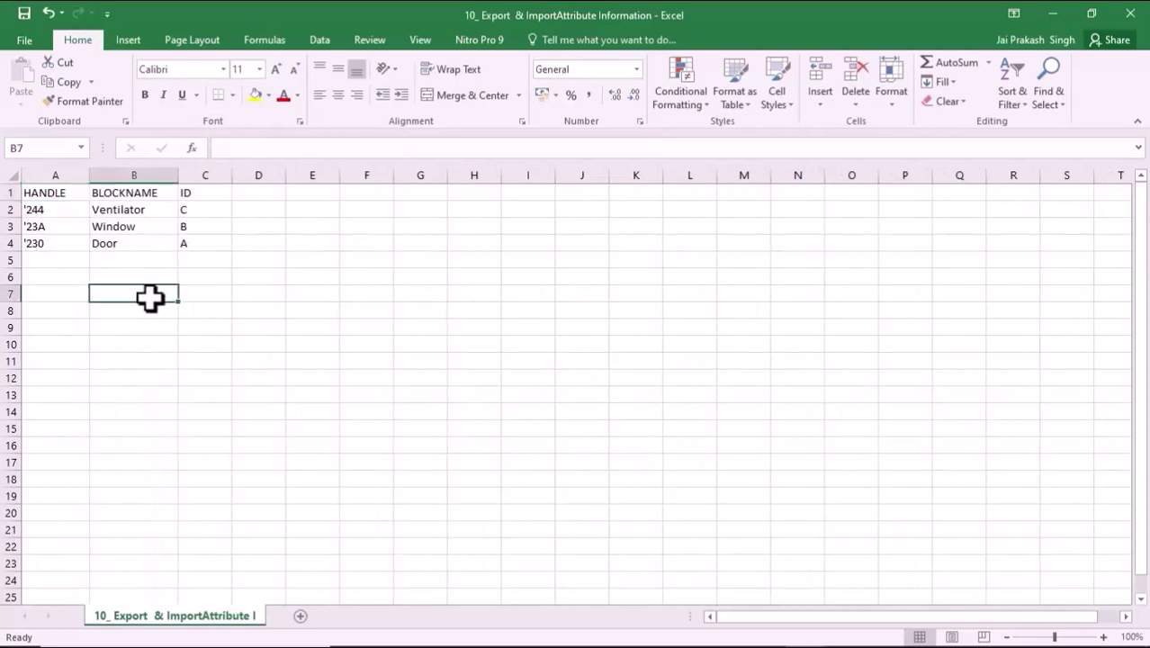
Step: Change the ID values to V for Ventilator, W for Window and D for Door
double_click(198, 213)
key(BackSpace)
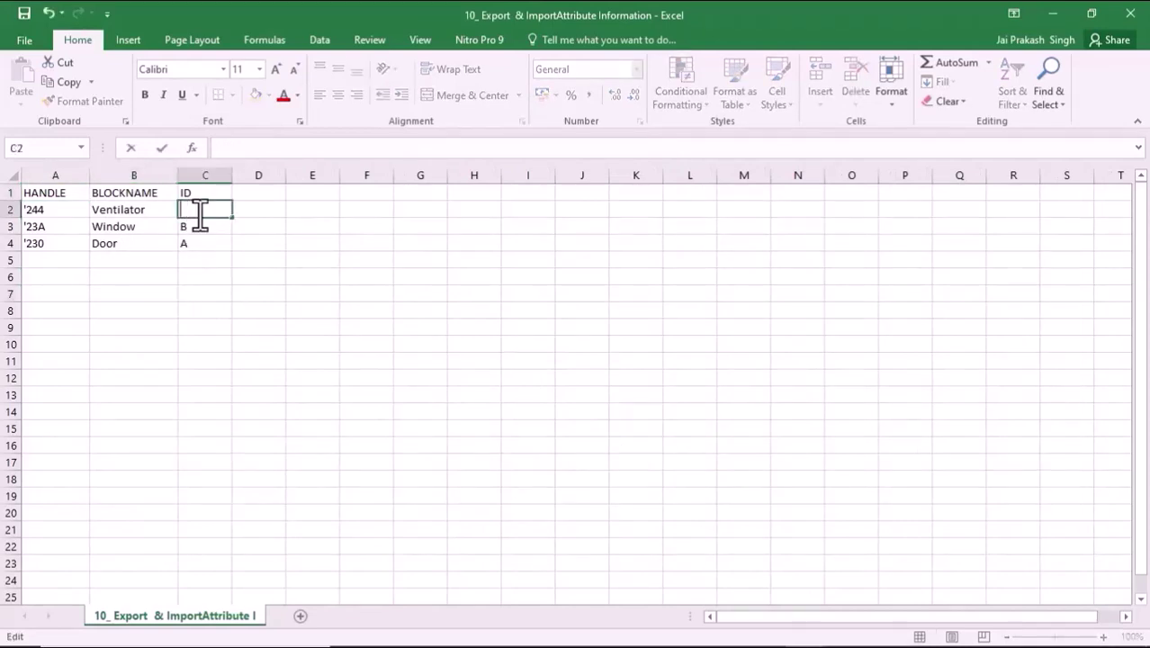
text(V)
click(201, 230)
double_click(201, 230)
key(BackSpace)
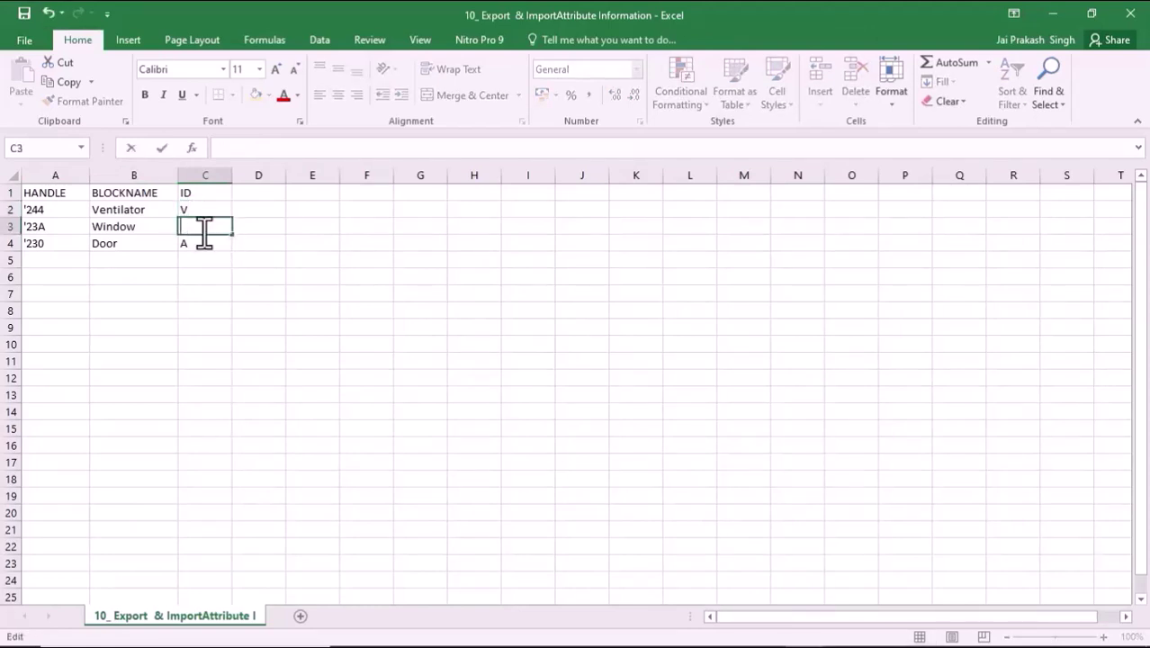
text(W)
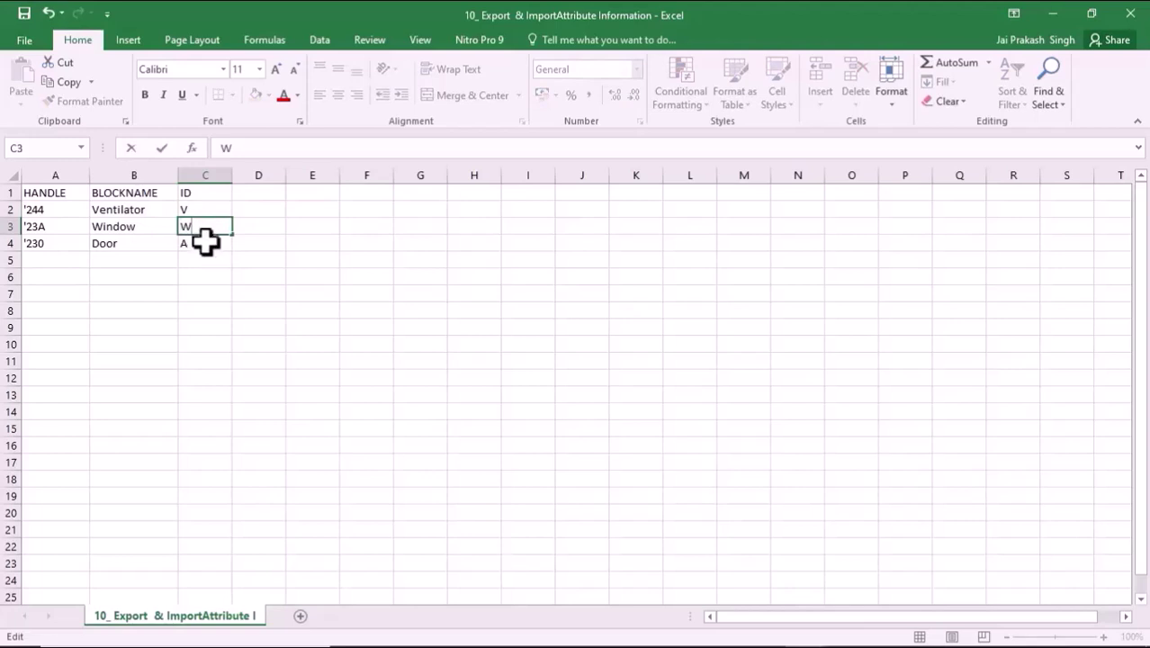
click(206, 247)
double_click(207, 244)
key(BackSpace)
text(D)
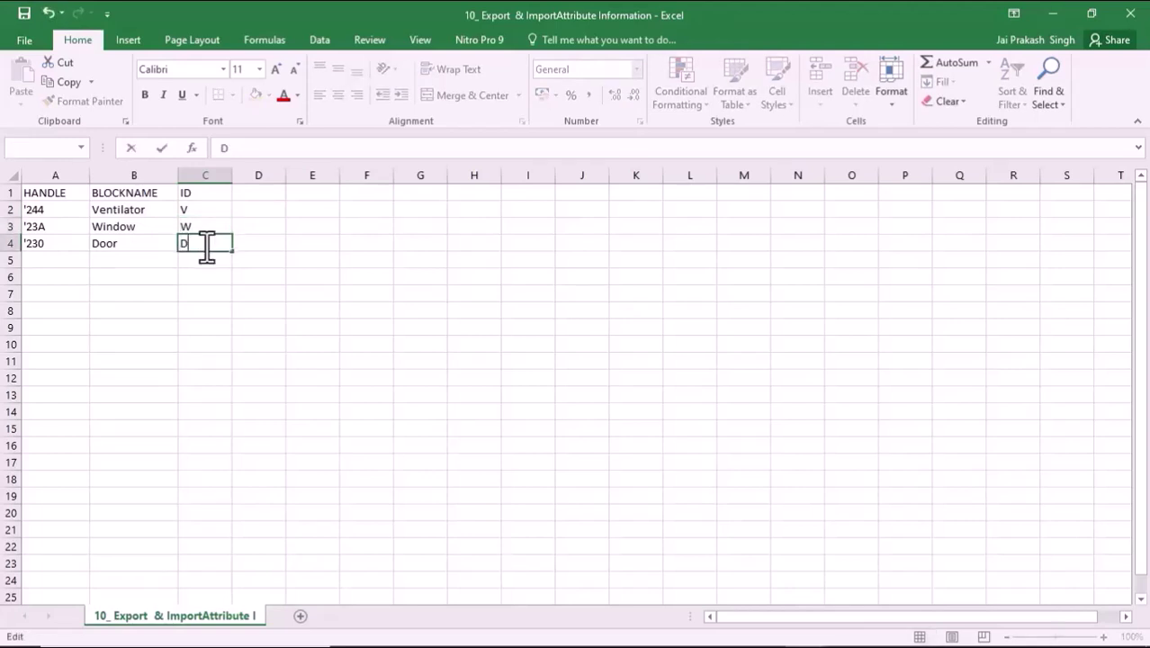
click(207, 277)
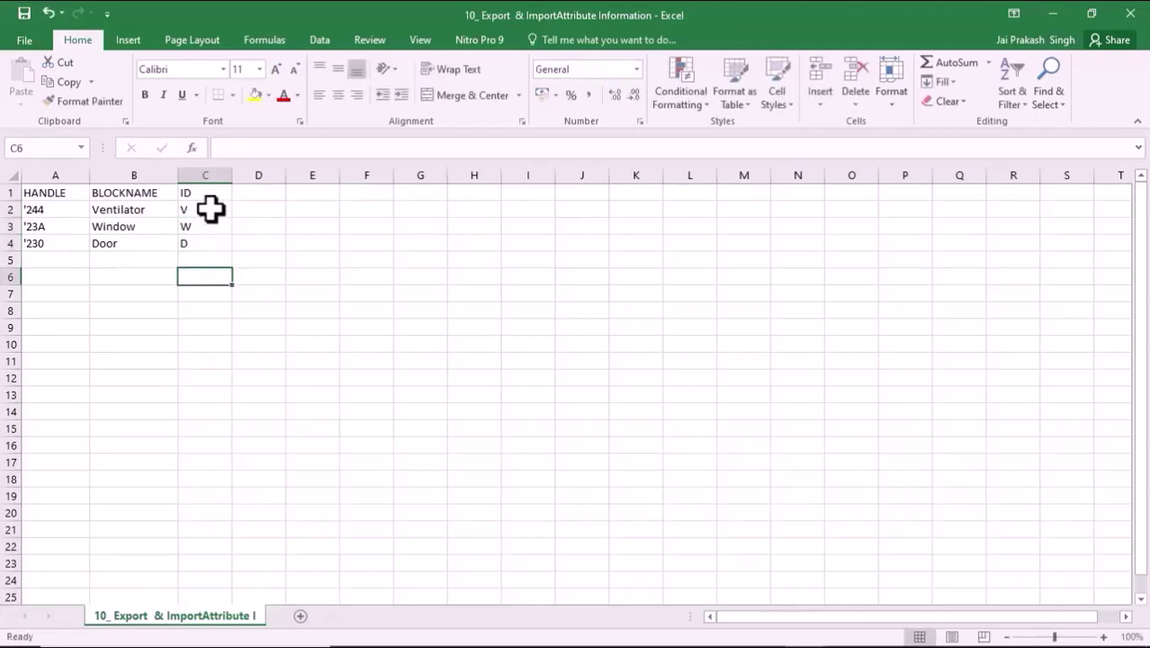
drag(213, 210, 208, 241)
click(229, 277)
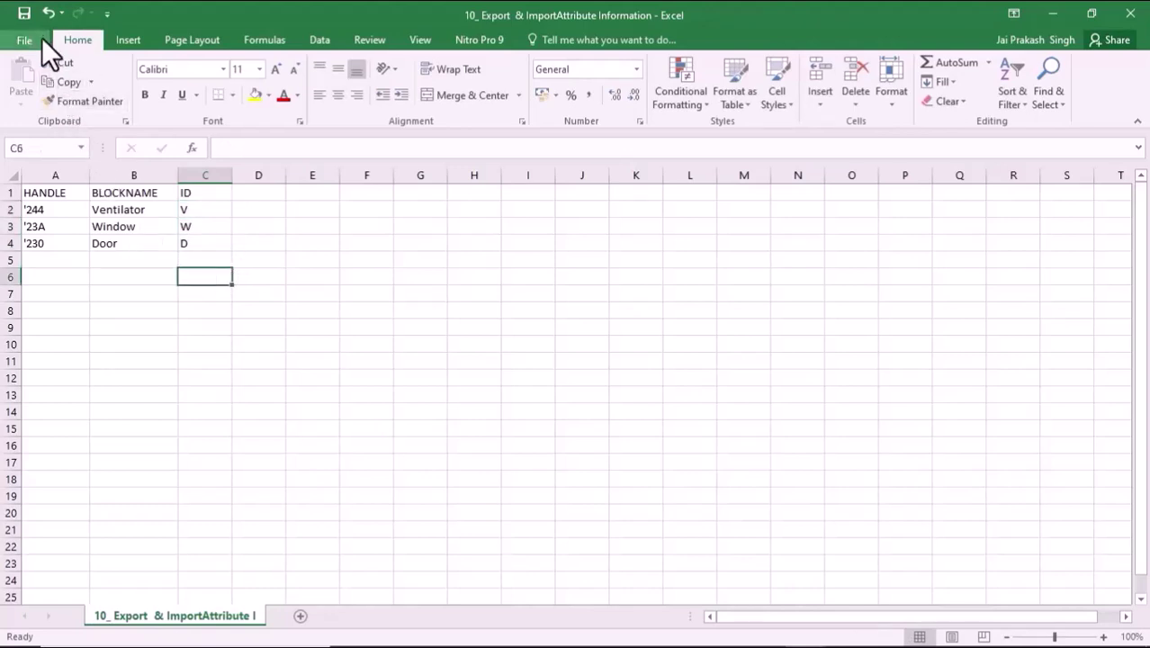
Step: Save the edited attribute file in Text (Tab delimited) format, and close it and the blank worksheet
click(24, 13)
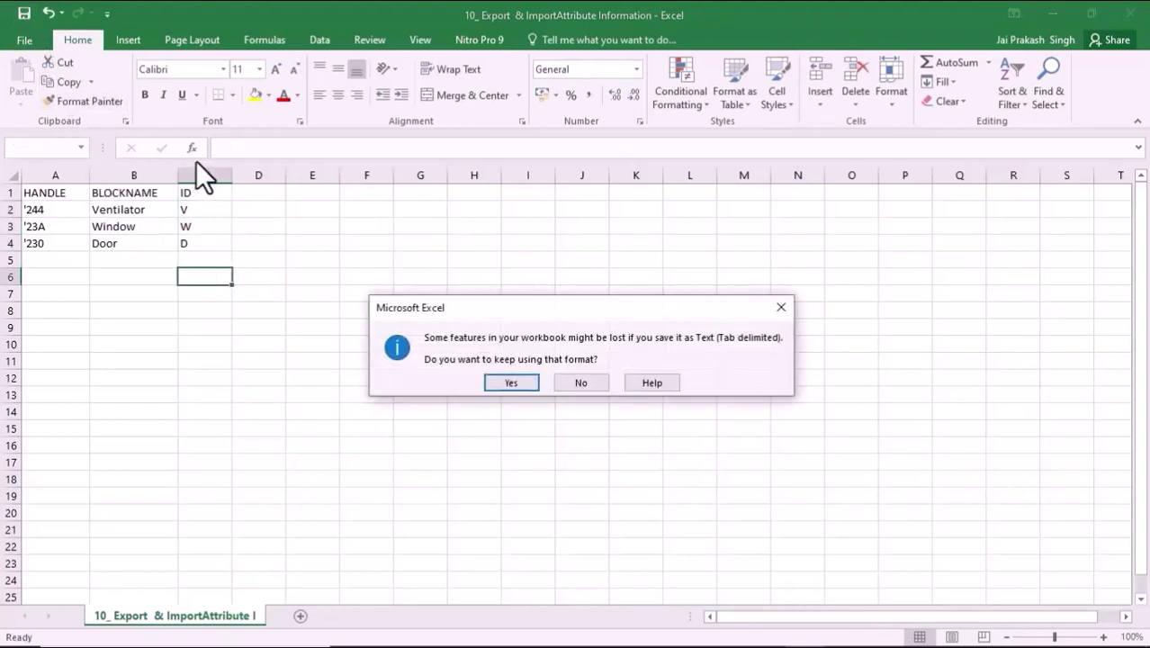
click(505, 382)
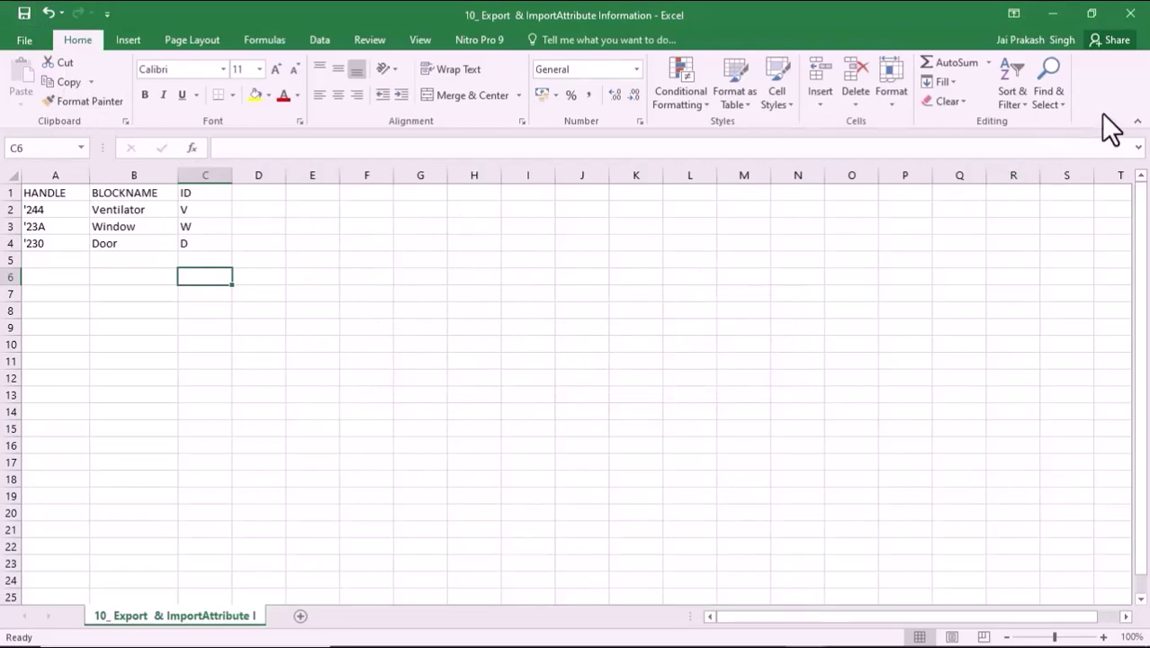
click(1130, 15)
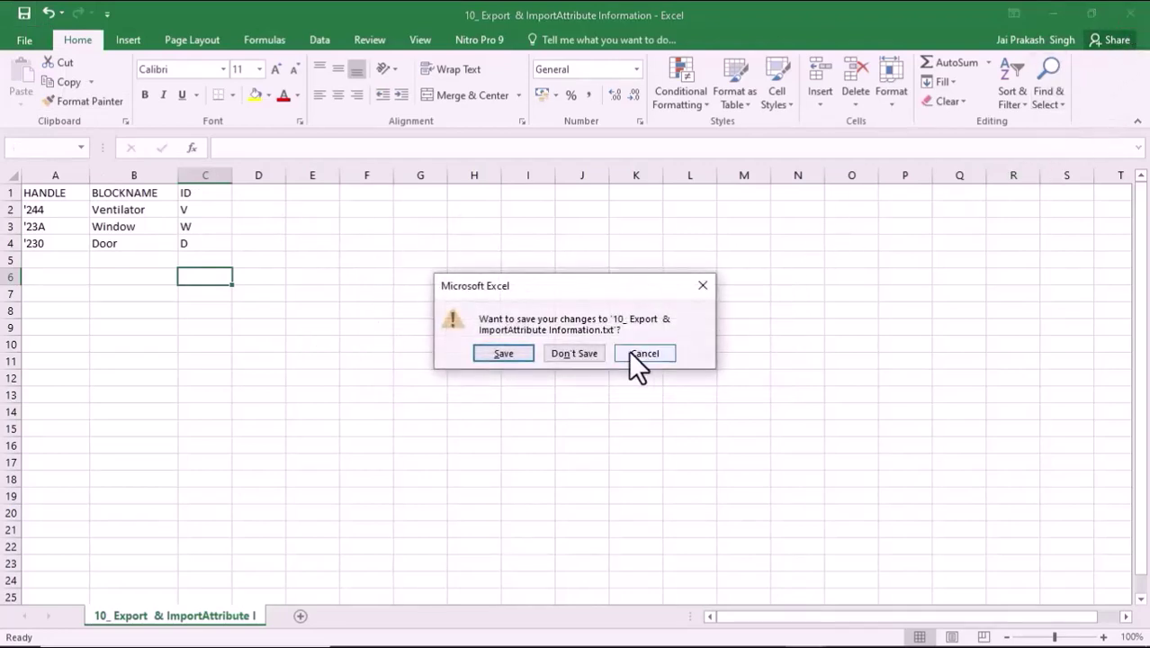
click(524, 350)
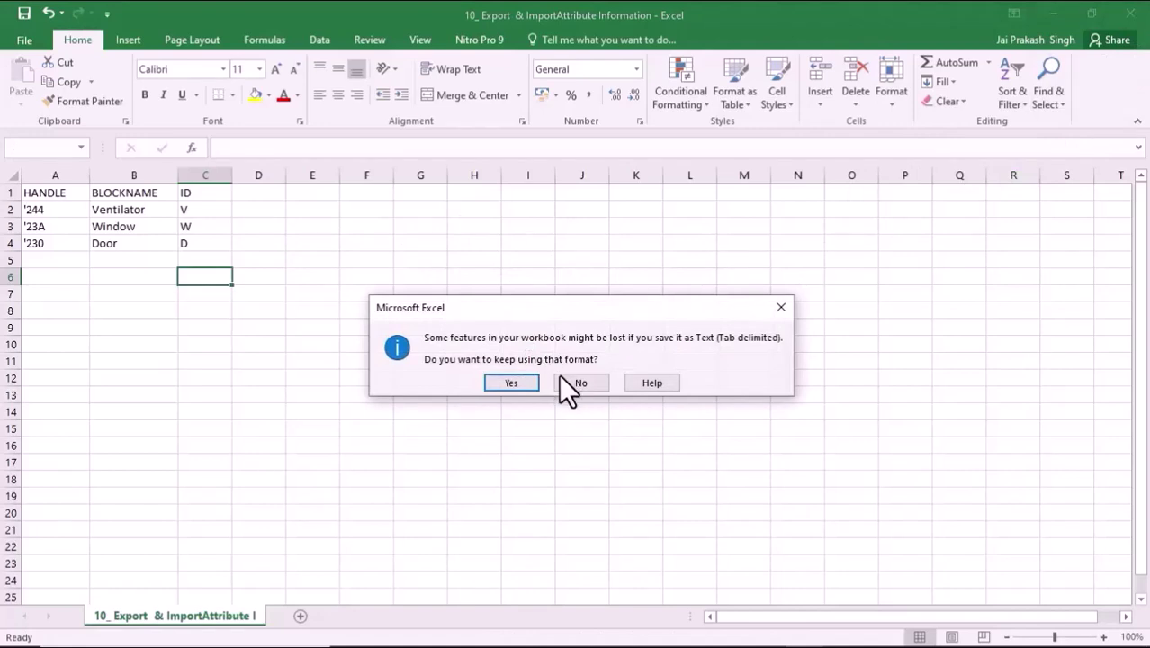
click(519, 384)
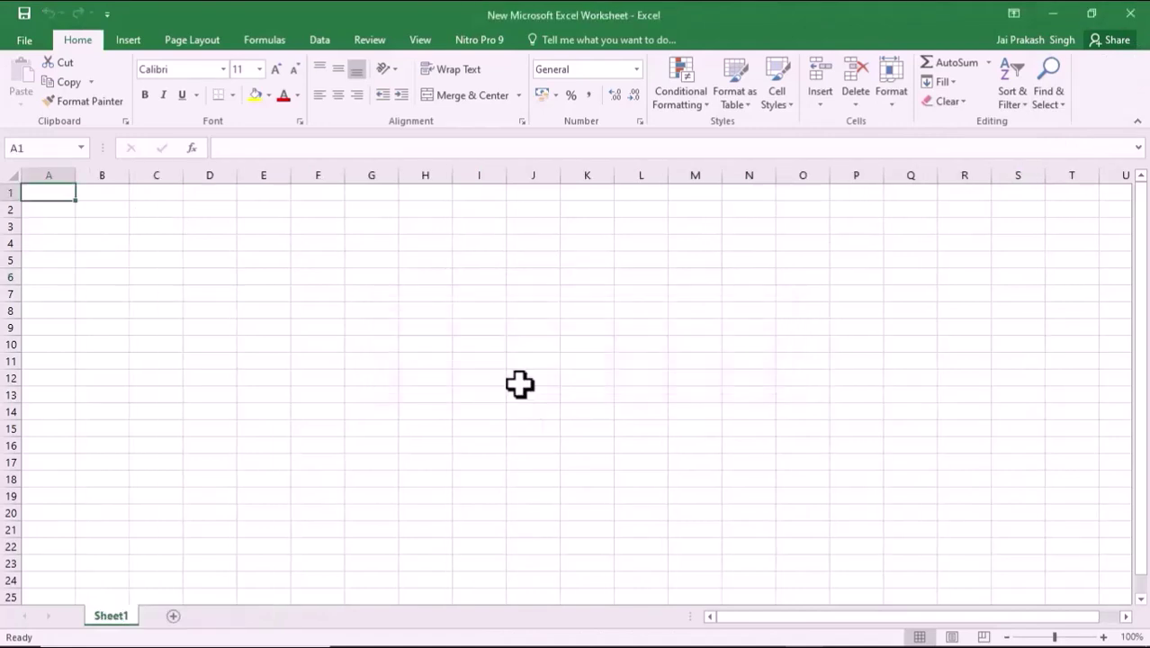
click(1130, 14)
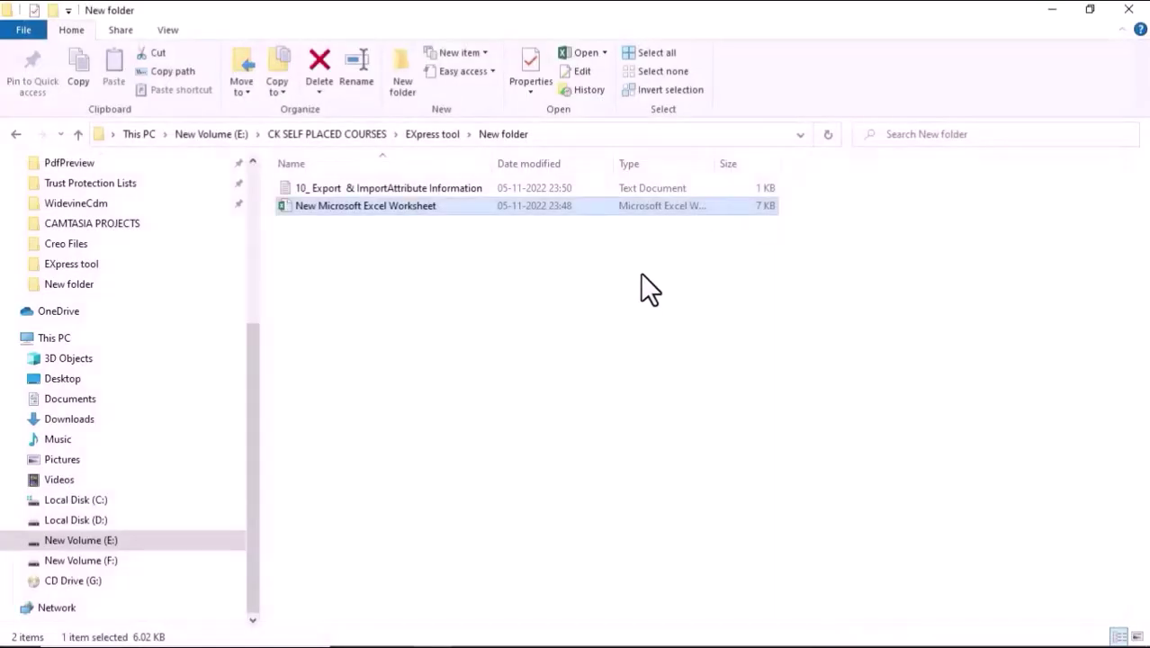
click(487, 459)
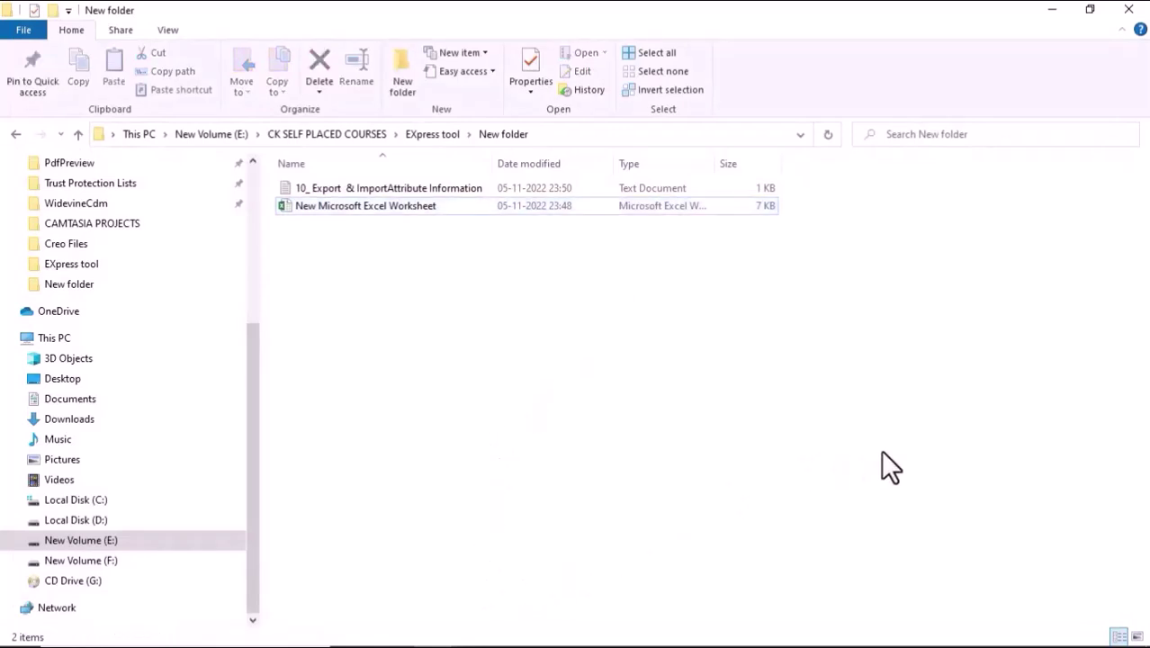
Step: Switch to AutoCAD and start an attribute import with the edited 10_ Export & ImportAttribute Information text file as input
key(alt+Tab)
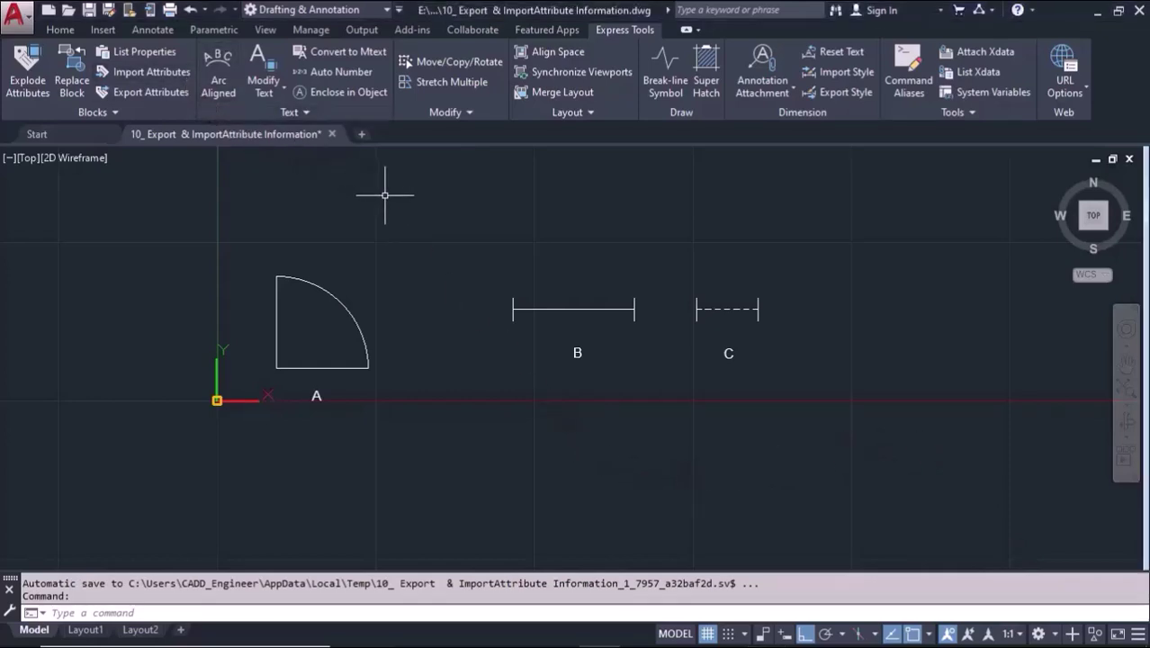
click(170, 76)
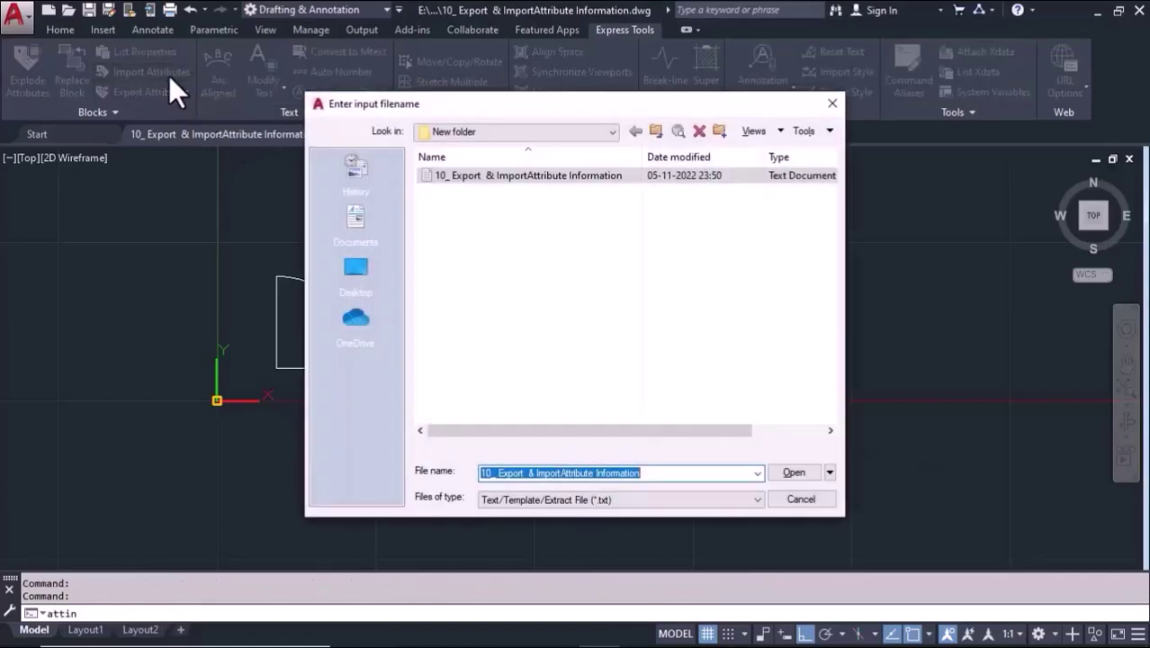
click(804, 472)
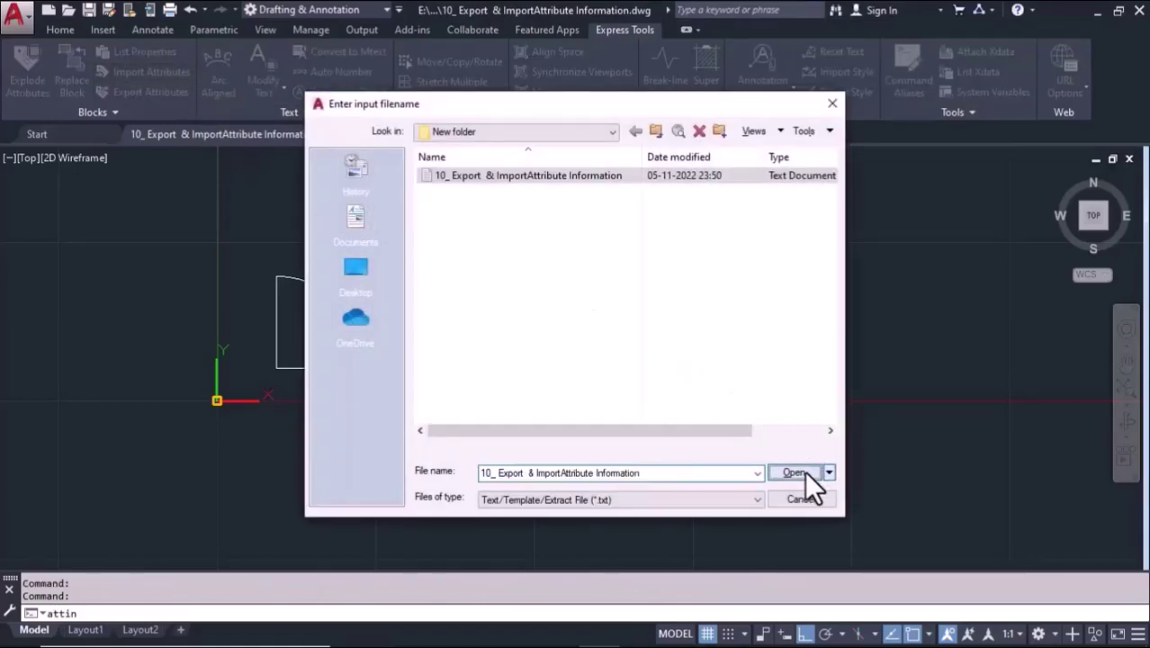